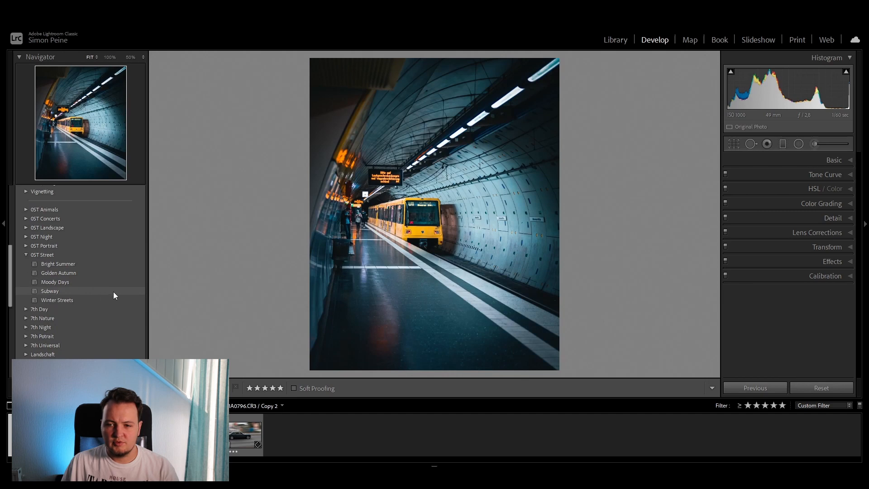
- Apply the Subway preset to the subway train photo and set its Yellow luminance to +42 and Orange luminance to +16
left_click(119, 292)
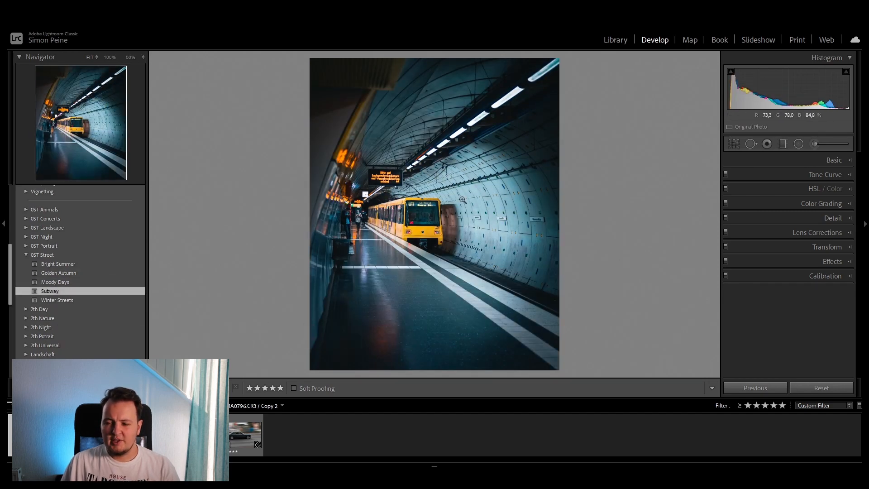
left_click(806, 187)
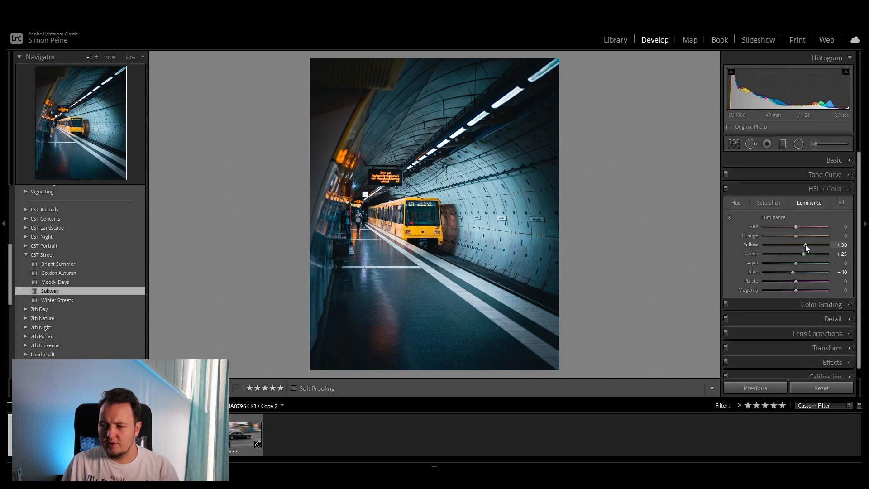
left_click_drag(805, 244, 809, 244)
left_click_drag(797, 236, 802, 236)
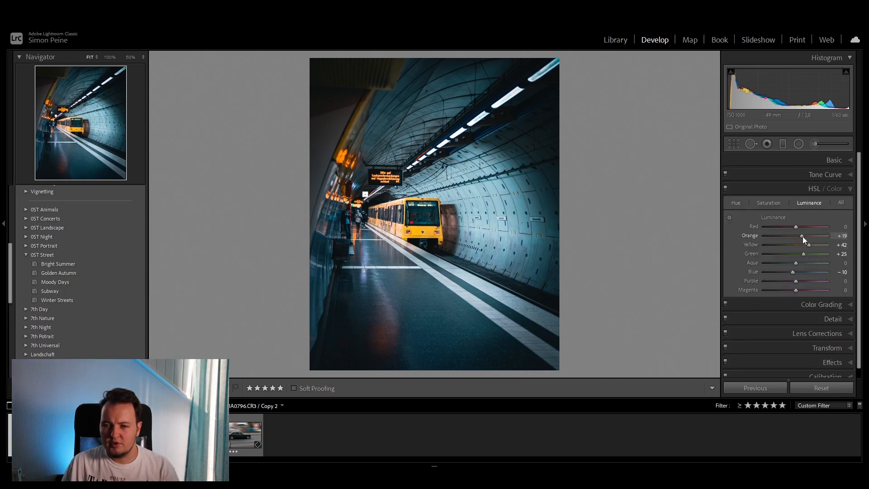
left_click(726, 188)
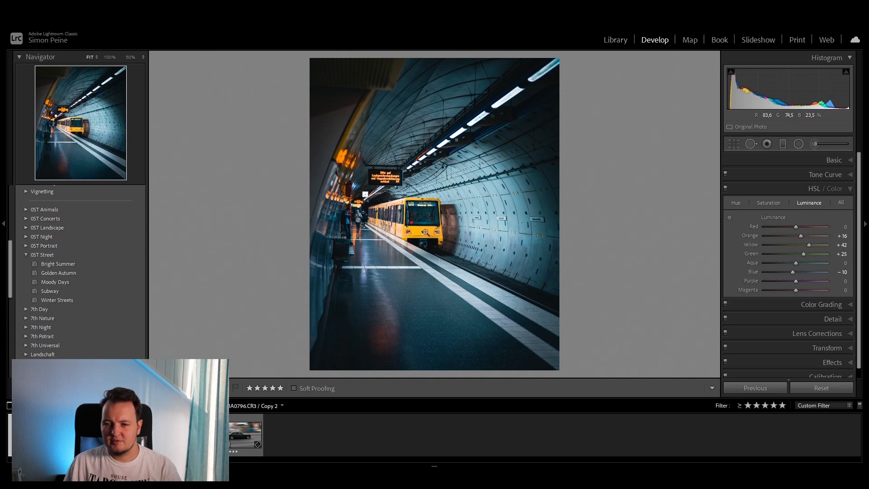
left_click(426, 233)
left_click(465, 219)
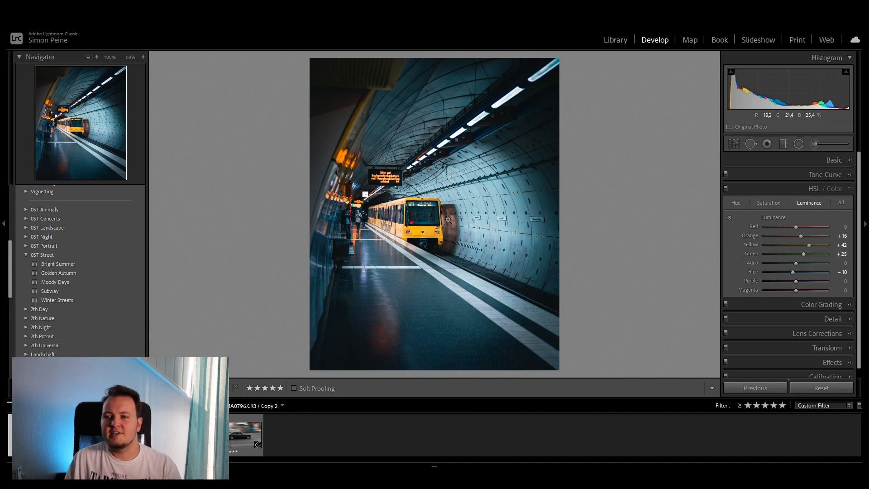
- Examine the preset's Hue, Color Grading and Tone Curve settings, including the red channel and parametric curves
left_click(735, 203)
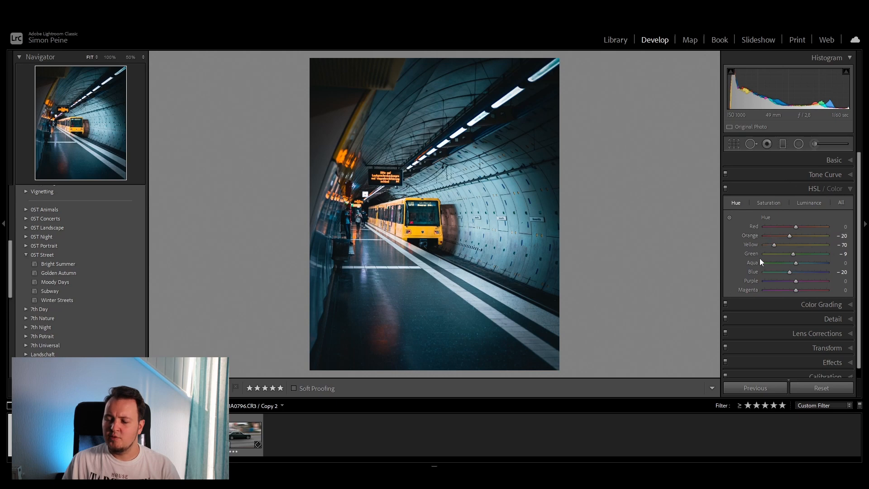
left_click(782, 190)
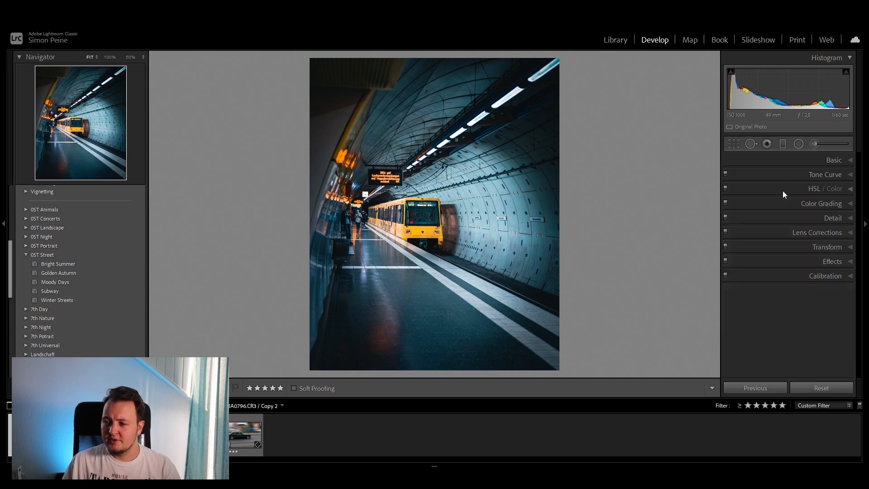
left_click(761, 203)
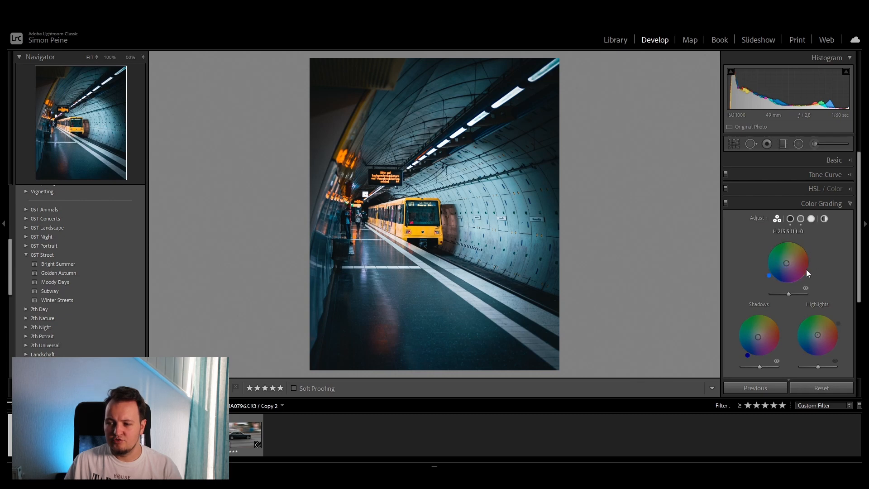
left_click(788, 202)
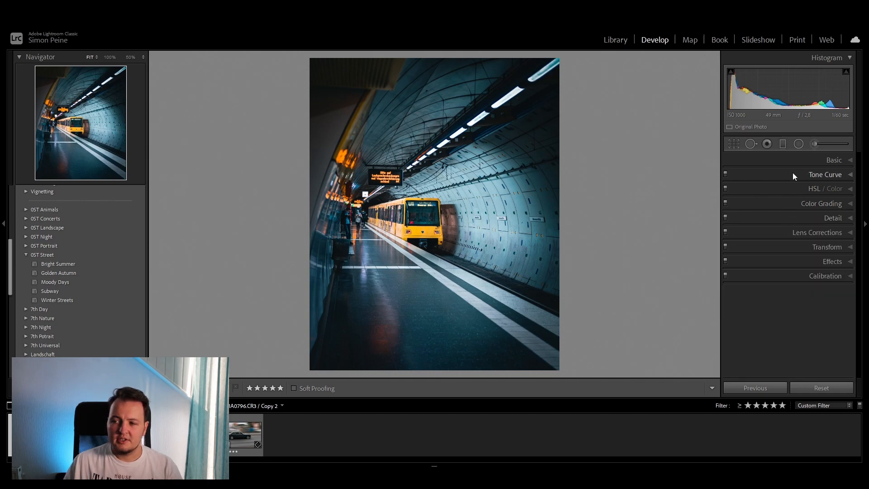
left_click(792, 174)
left_click(800, 189)
left_click(792, 188)
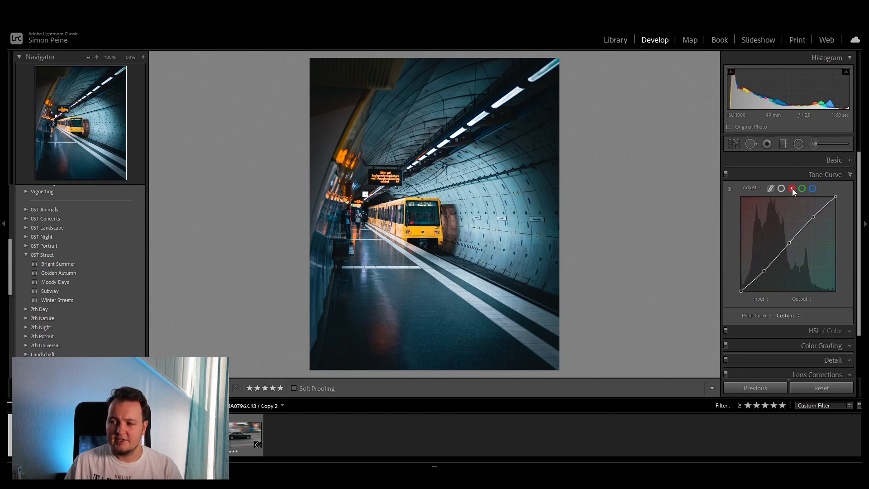
left_click(783, 188)
left_click(769, 188)
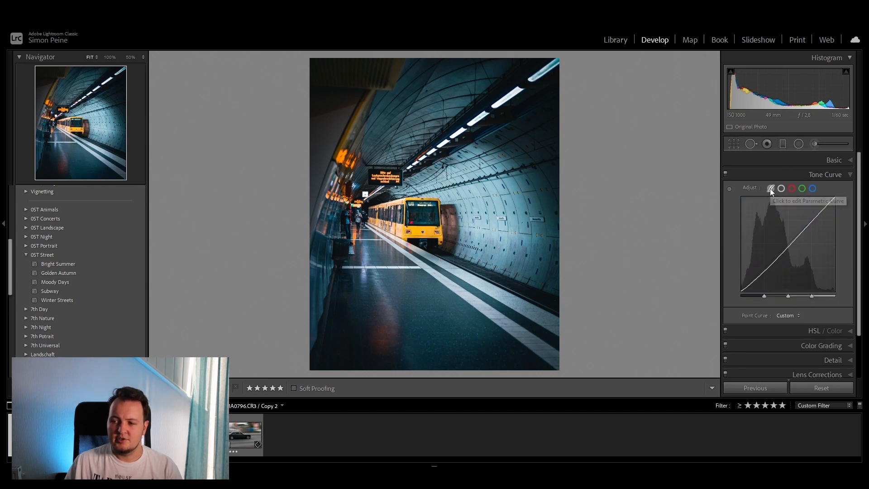
left_click(803, 174)
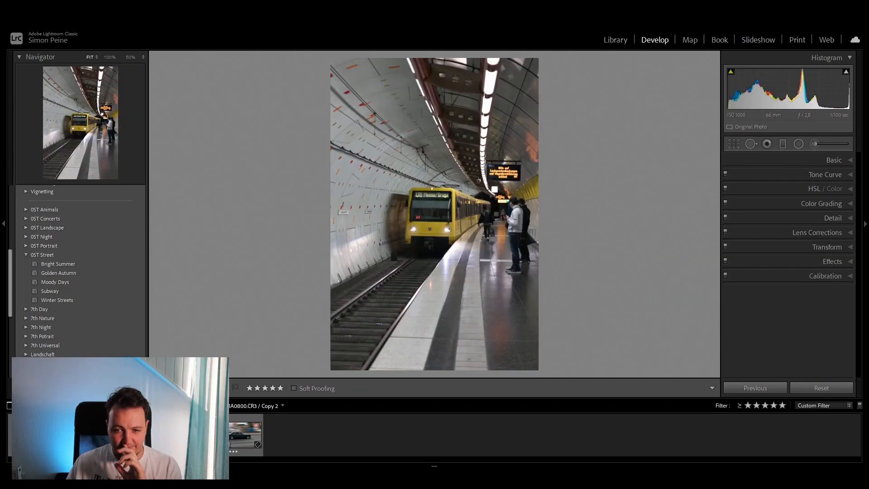
- Crop the subway platform photo to 4 x 5 / 8 x 10, rotated about -0.99, and apply the Subway preset
key("r")
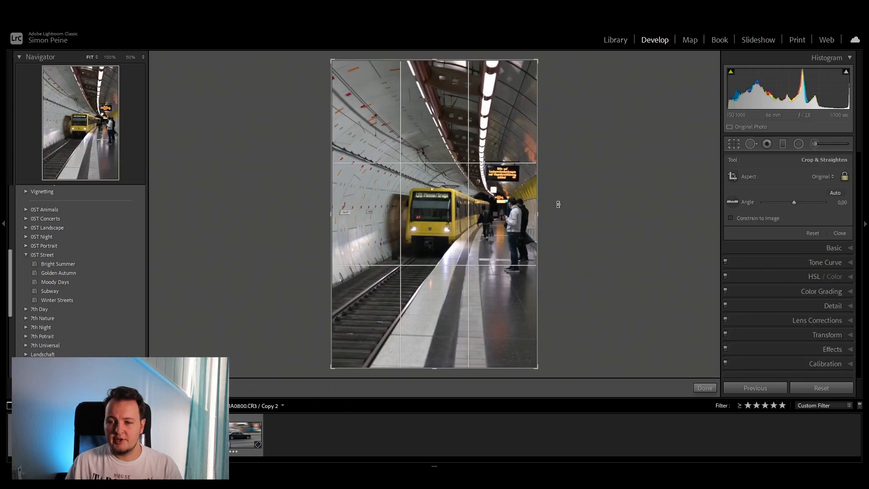
left_click(816, 176)
left_click(766, 230)
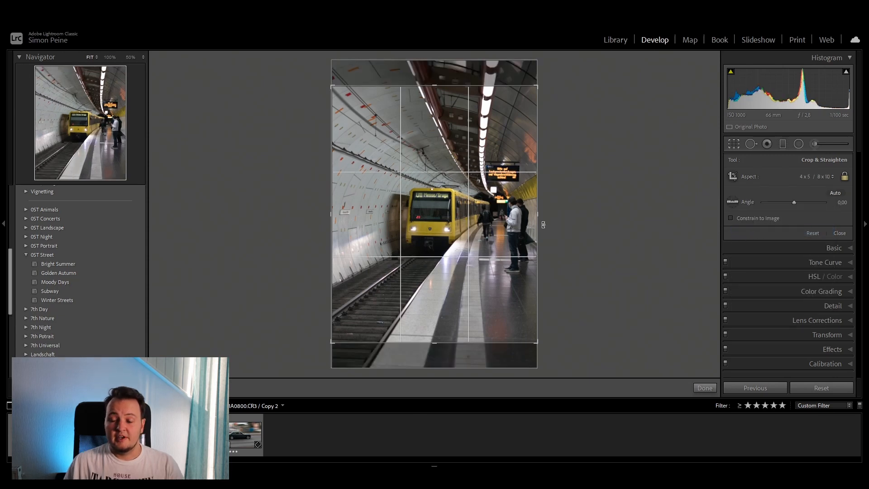
left_click_drag(569, 245, 570, 243)
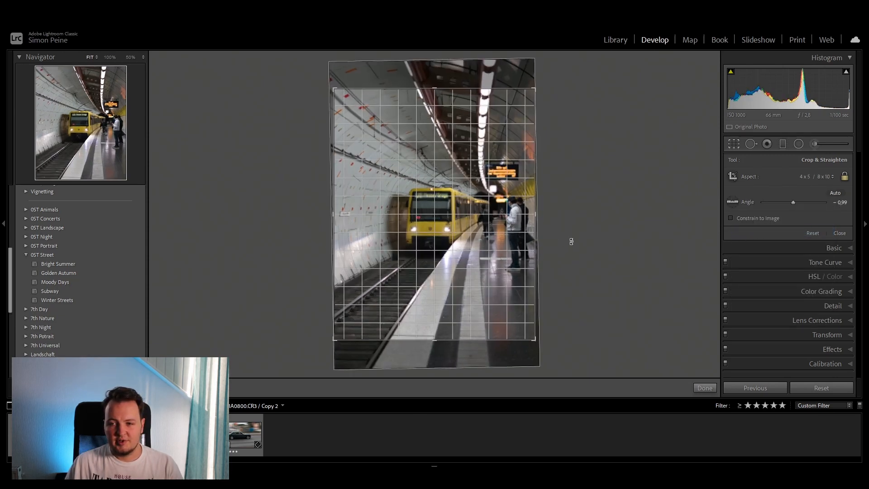
key("r")
left_click(110, 294)
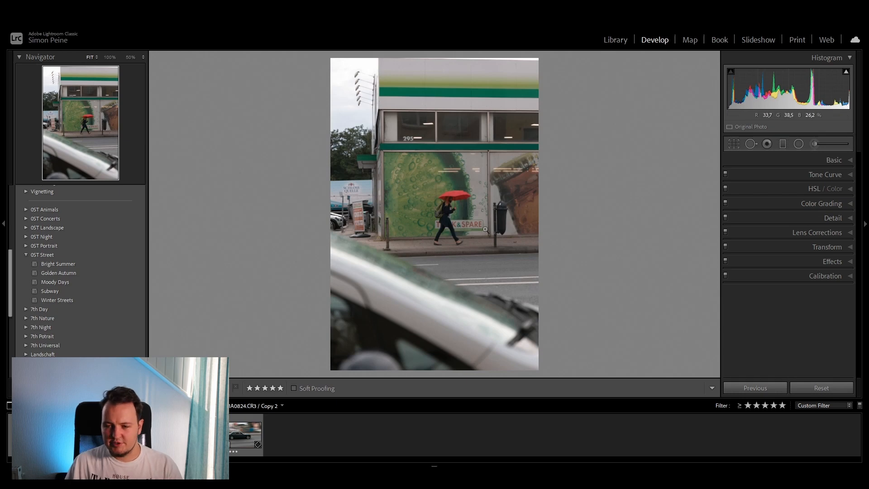
- Crop the street photo at 4 x 5 / 8 x 10 more tightly around the woman with the red umbrella, rotated about 0.69
left_click(455, 198)
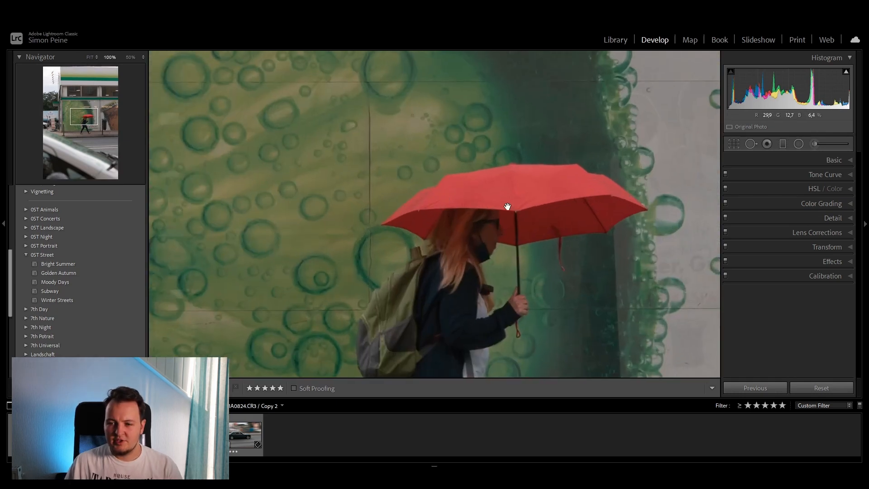
left_click(497, 203)
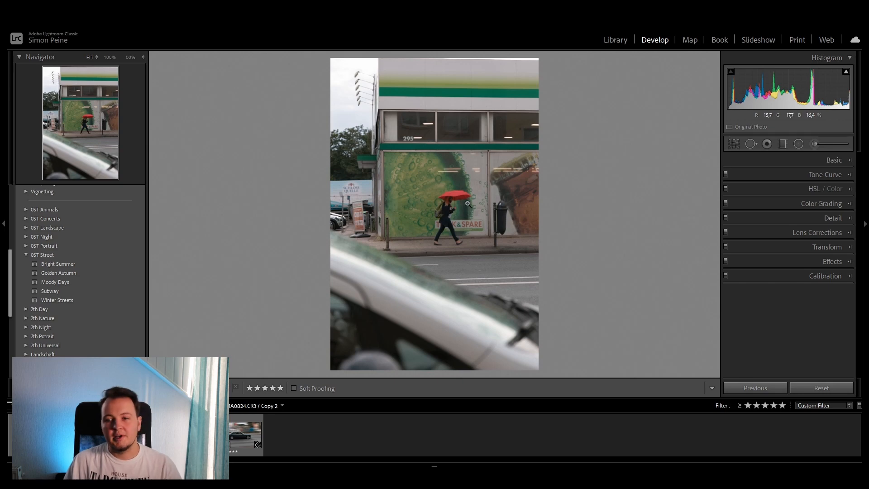
key("r")
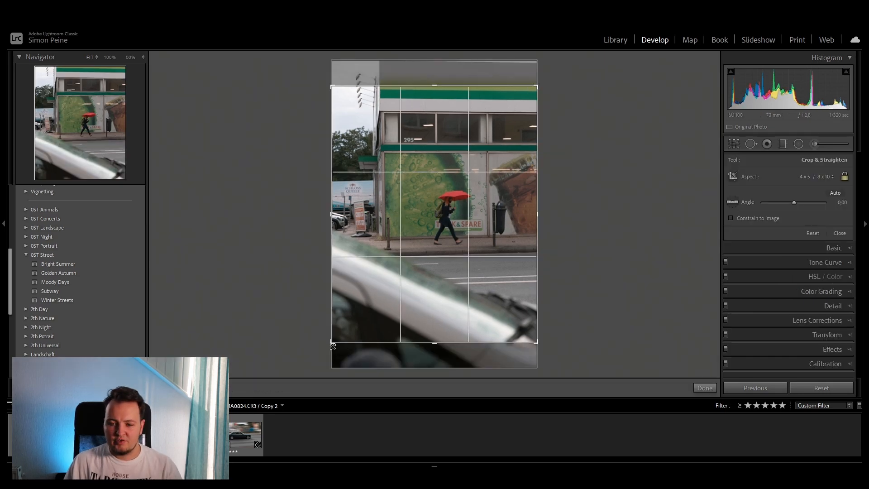
left_click_drag(564, 261, 566, 264)
left_click_drag(356, 112, 361, 120)
left_click_drag(452, 243, 451, 219)
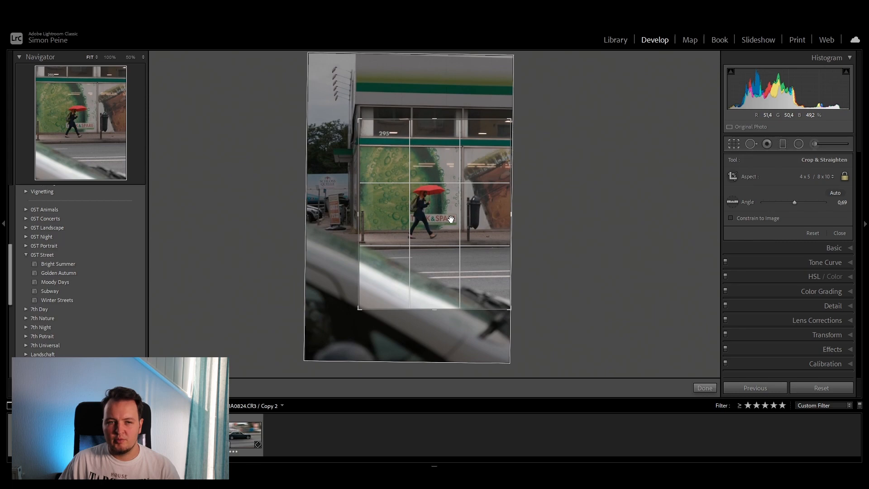
key("Return")
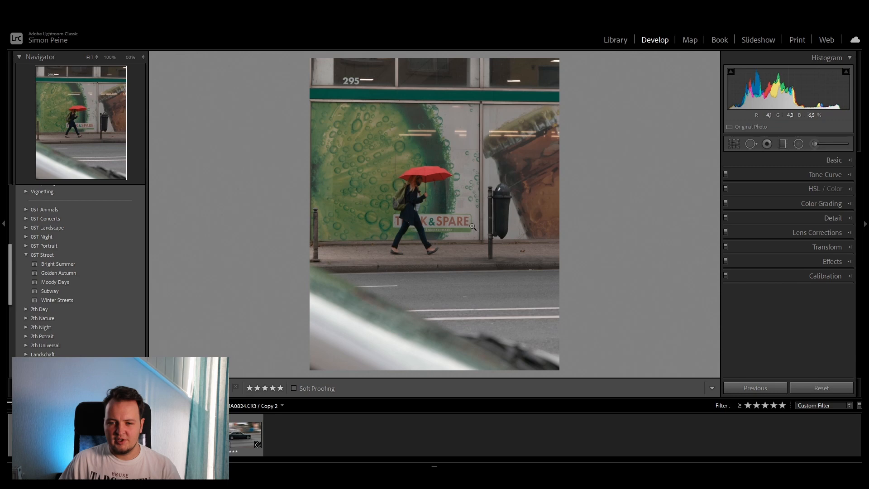
- Remove the brown leaf from the pavement beside the trash can post with the Spot Removal tool in Heal mode
left_click(525, 253)
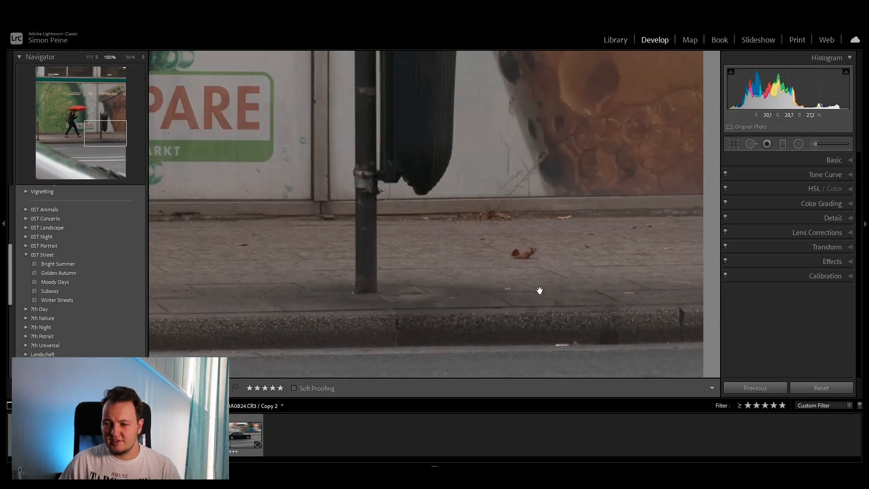
left_click(750, 144)
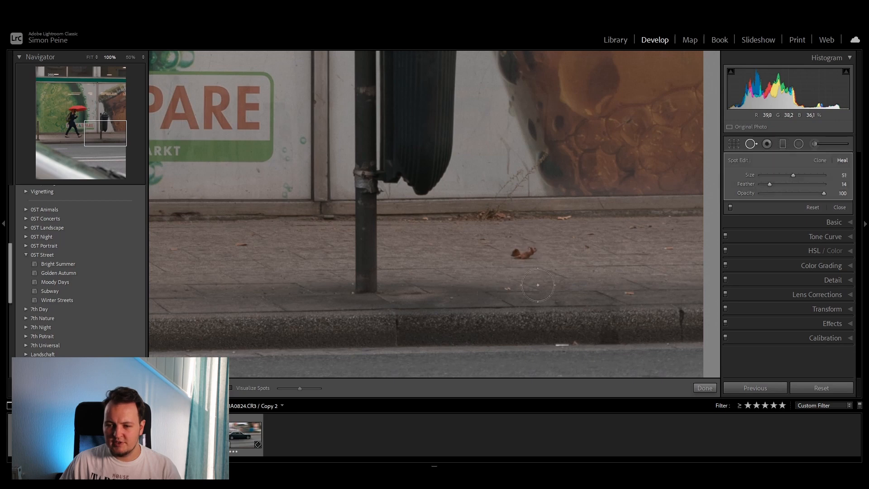
left_click(524, 253)
left_click(753, 146)
left_click(320, 221)
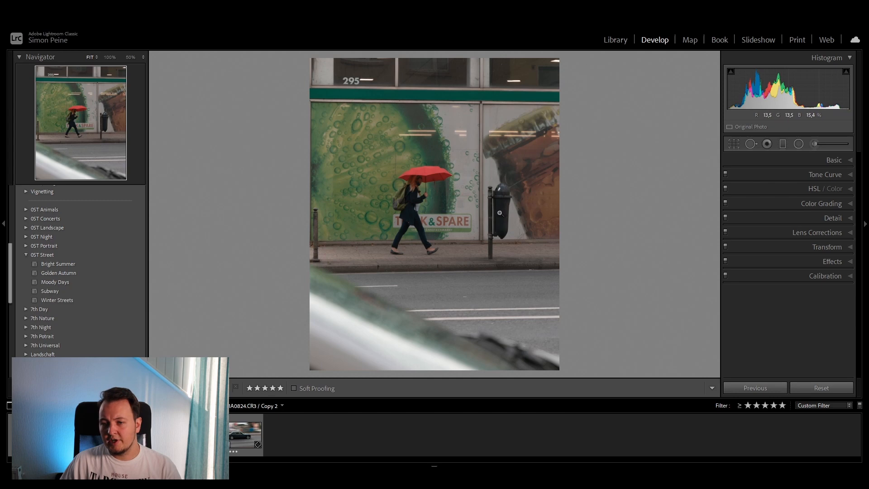
- Open the cropped umbrella photo for editing in Adobe Photoshop 2021
right_click(236, 435)
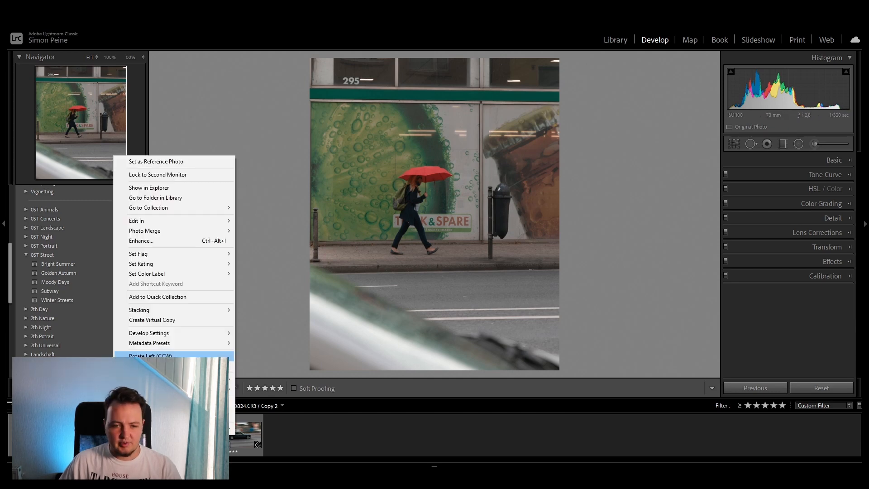
right_click(391, 255)
mouse_move(466, 281)
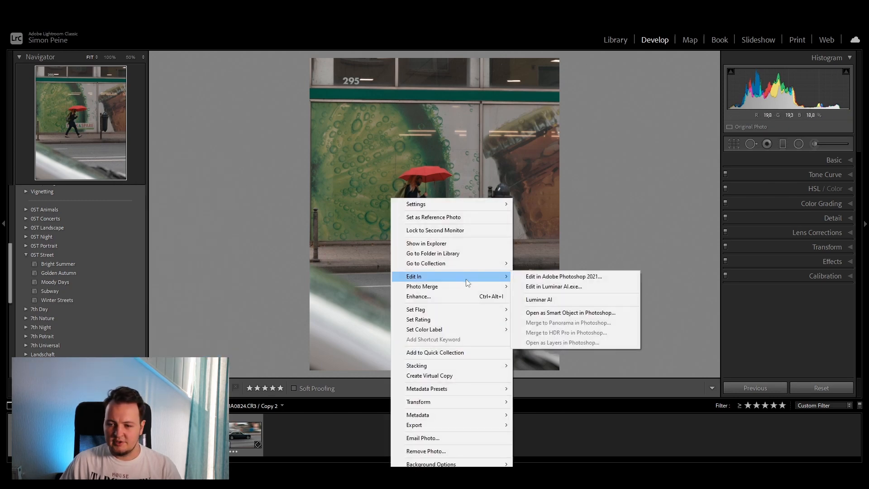
left_click(598, 277)
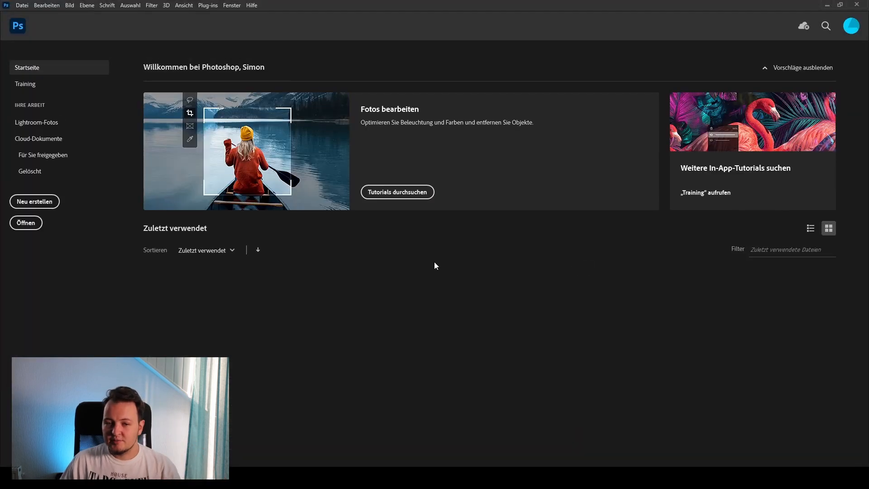
left_click(461, 218)
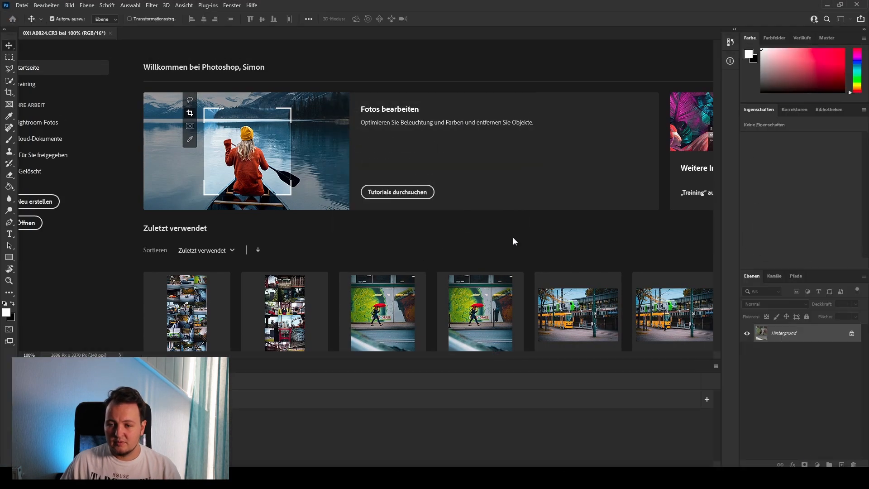
- Select the black trash can together with its post using the Quick Selection tool
scroll(433, 197, "up", 15)
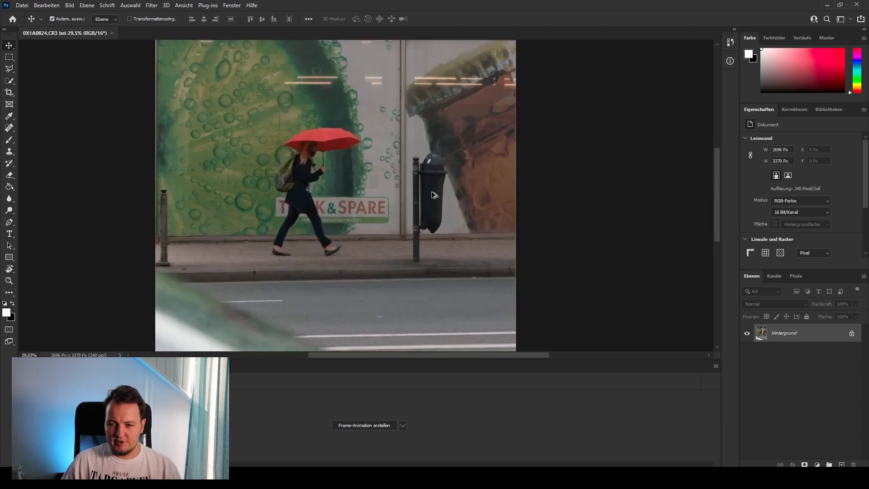
scroll(388, 233, "down", 1)
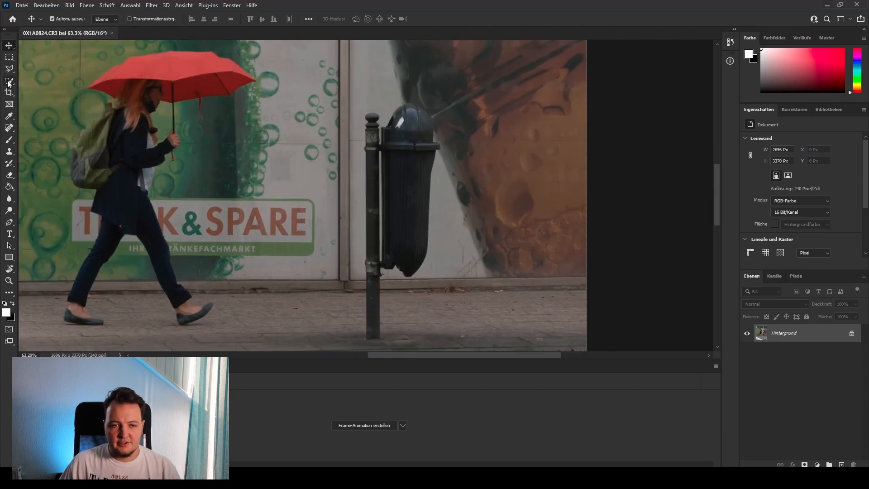
key("w")
mouse_move(401, 207)
left_mouse_down()
mouse_move(403, 134)
mouse_move(415, 124)
mouse_move(413, 109)
mouse_move(381, 157)
mouse_move(375, 325)
left_mouse_up()
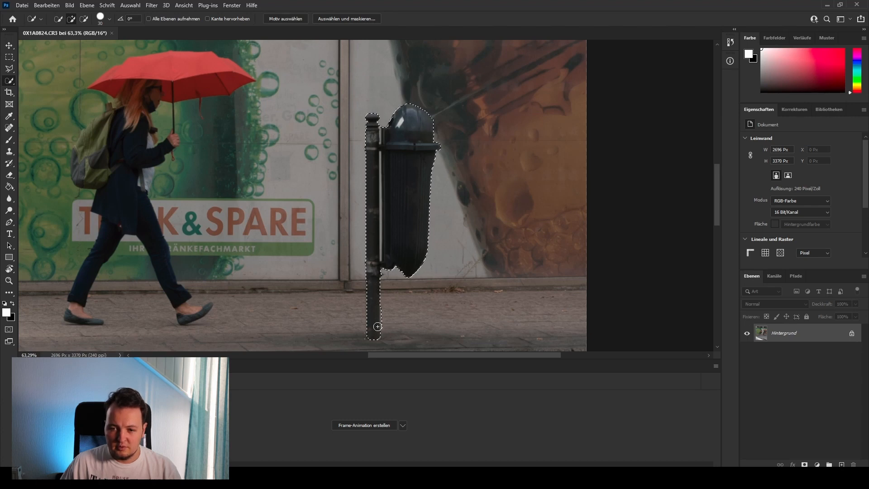
- Replace the selected trash can using Content-Aware Fill on a new layer, excluding the sign lettering and vertical wall frame from sampling
right_click(402, 193)
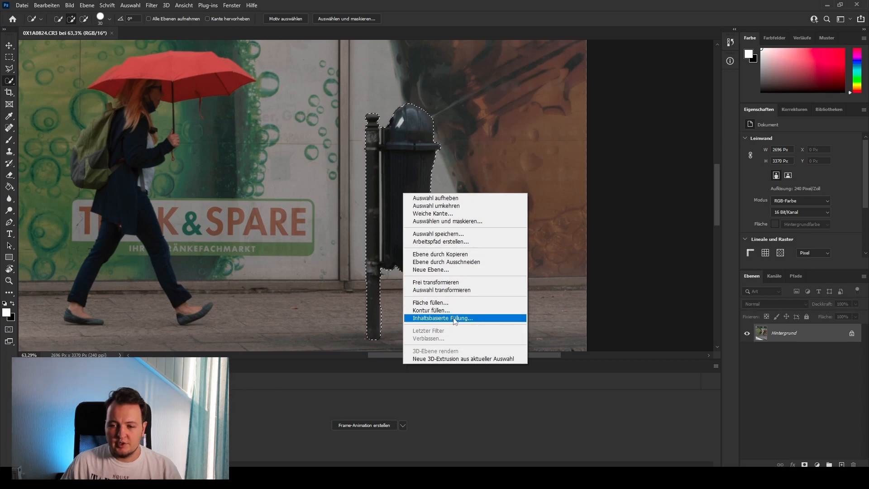
key("Escape")
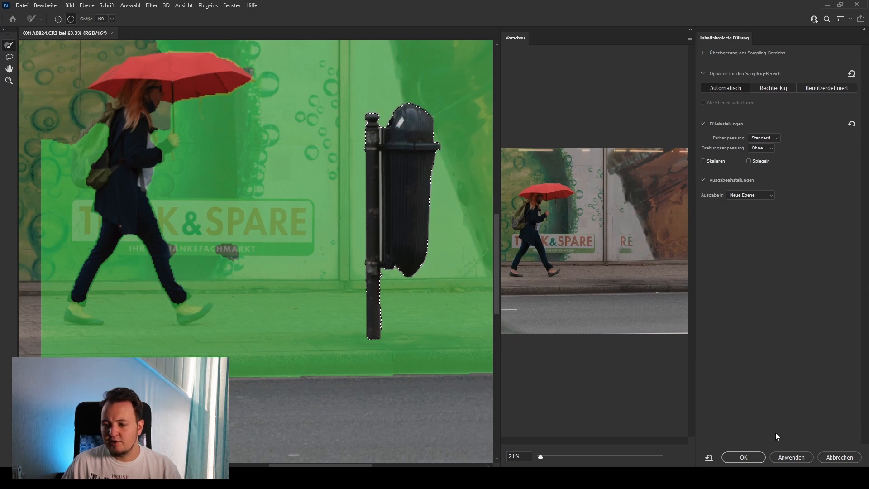
left_click(270, 228)
left_click_drag(280, 226, 291, 217)
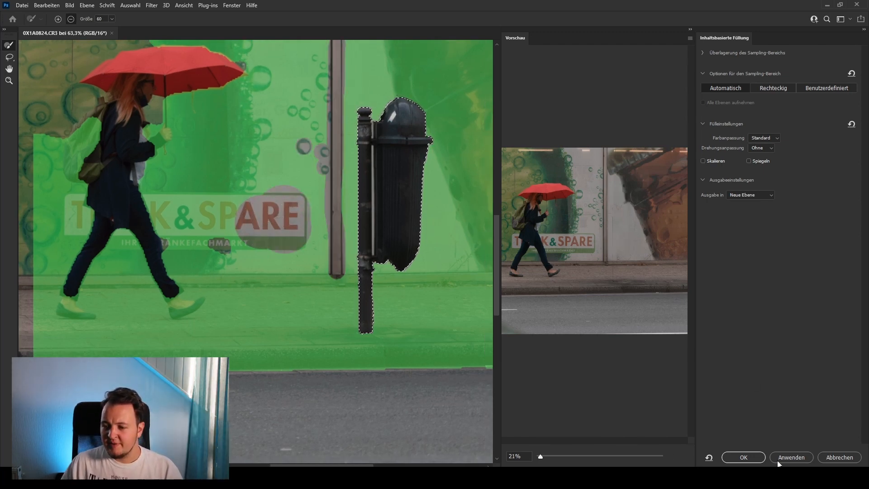
left_click(744, 461)
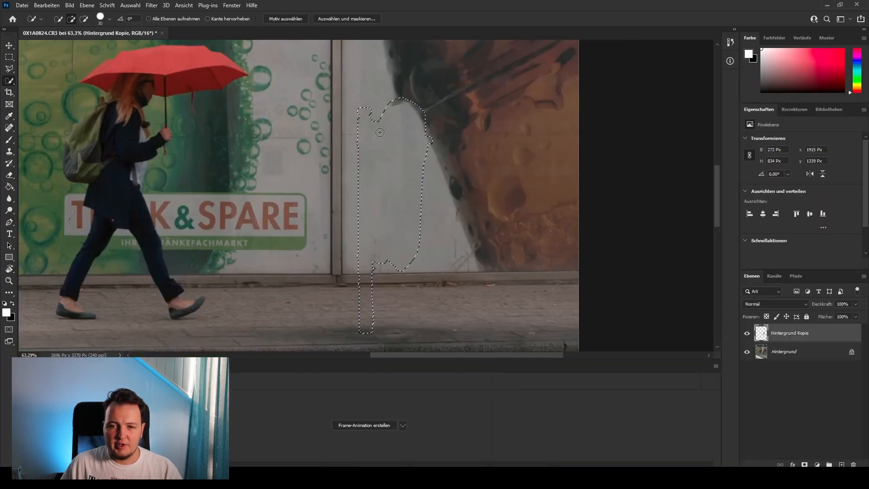
- Deselect the filled area and heal its leftover outline on the wall and pavement with the Spot Healing Brush
key("ctrl+d")
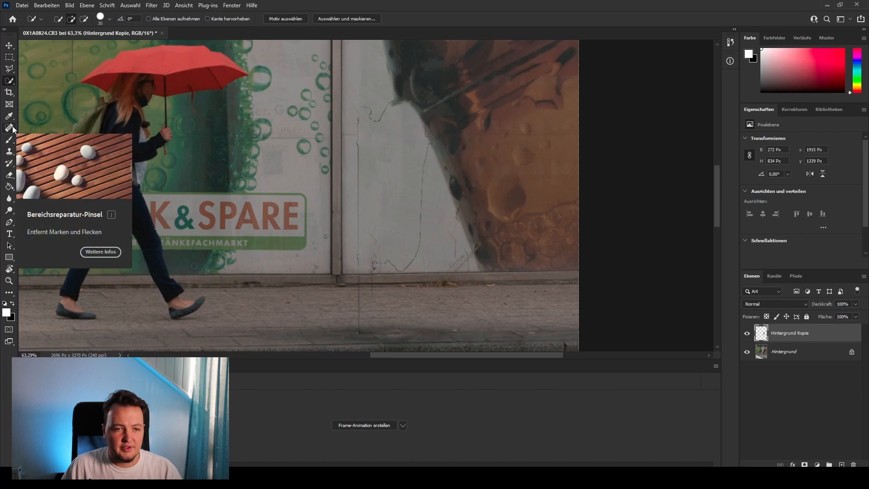
left_click(9, 128)
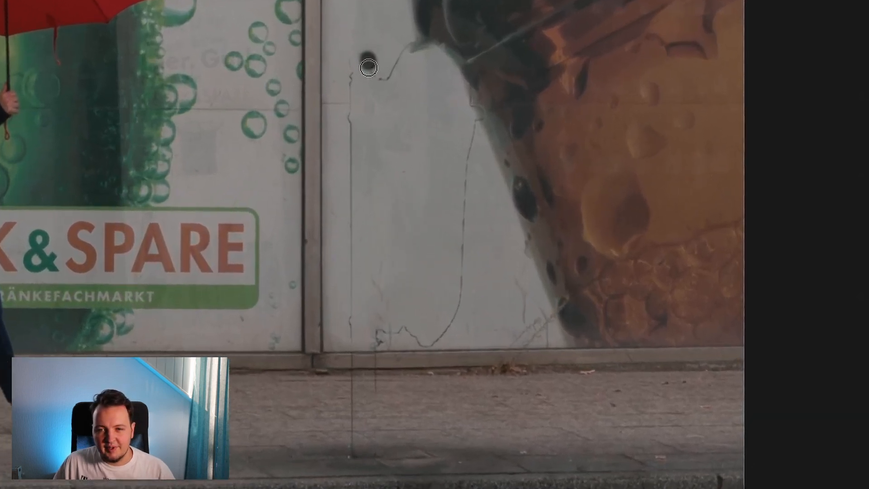
mouse_move(366, 107)
left_mouse_down()
mouse_move(371, 119)
mouse_move(382, 112)
left_mouse_up()
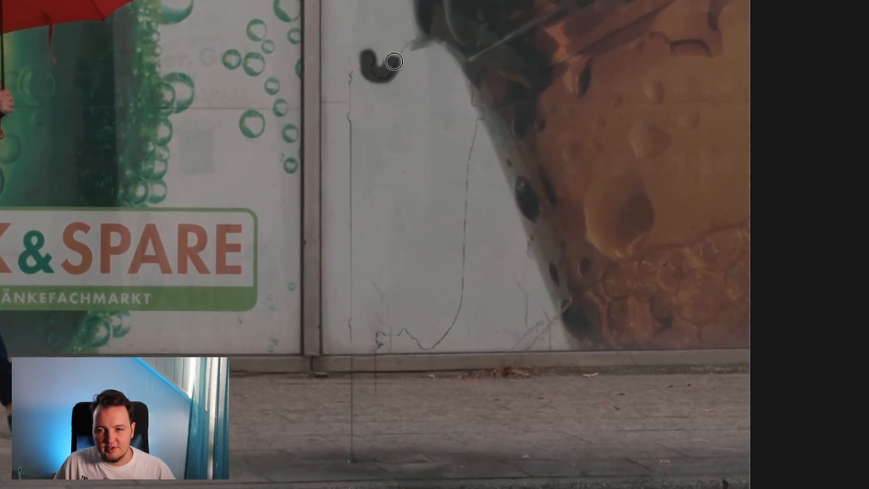
left_click_drag(393, 61, 419, 36)
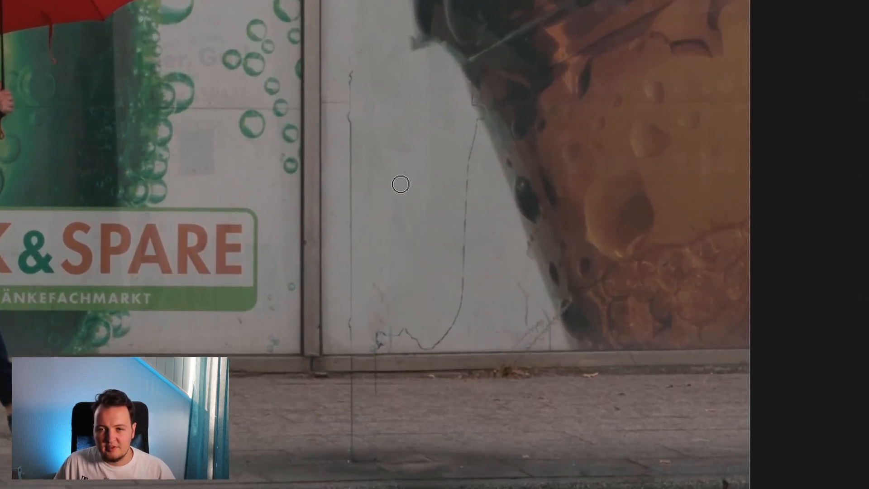
mouse_move(359, 54)
left_mouse_down()
mouse_move(352, 349)
mouse_move(375, 332)
mouse_move(413, 333)
left_mouse_up()
left_click_drag(476, 128, 430, 347)
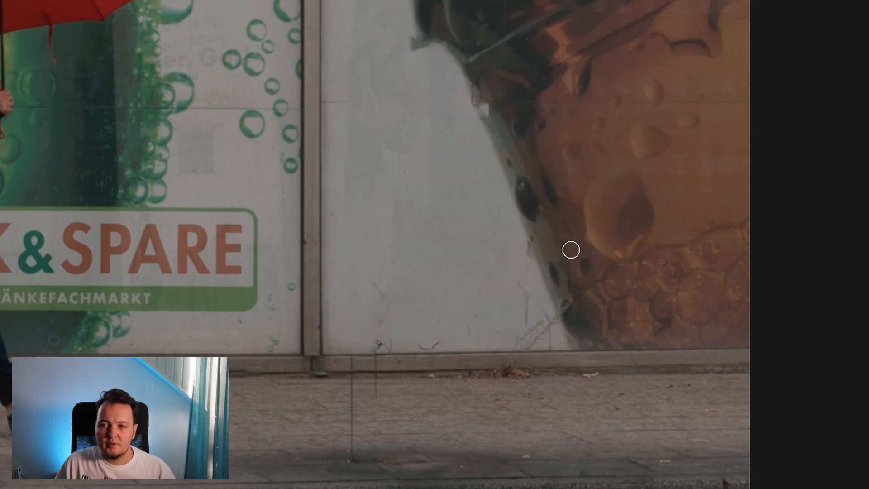
left_click_drag(351, 386, 352, 451)
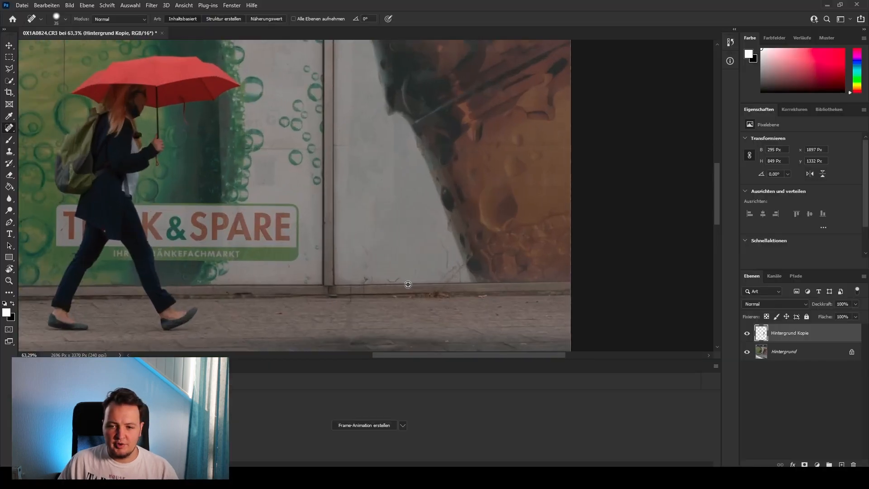
- Clone away fill remnants along the wall's base frame on the Hintergrund Kopie layer, using the Hintergrund layer as the Clone Stamp source
scroll(408, 284, "up", 2)
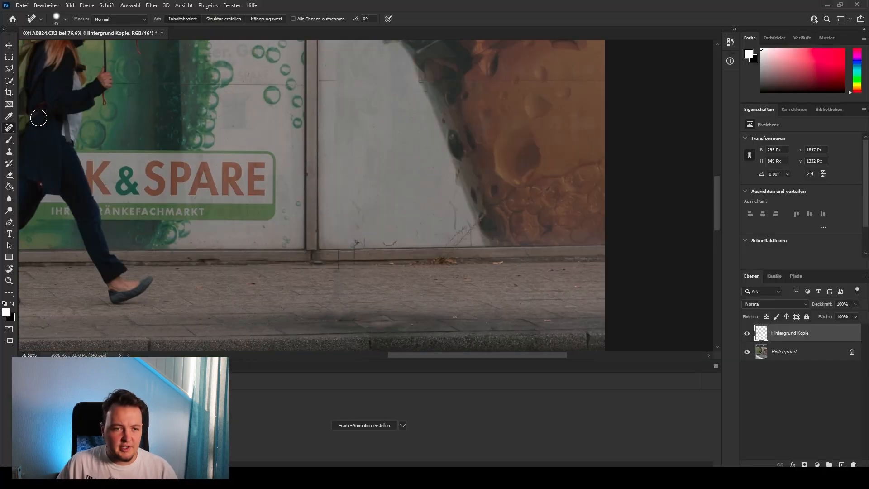
left_click(12, 153)
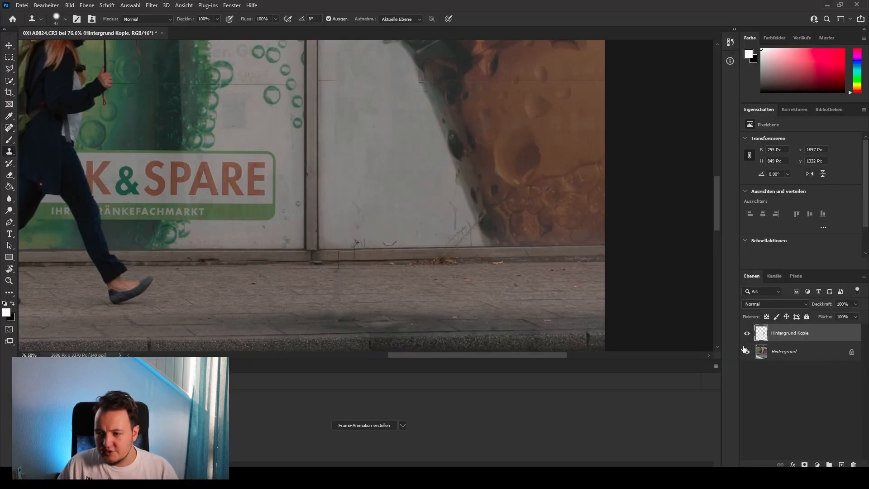
left_click(781, 353)
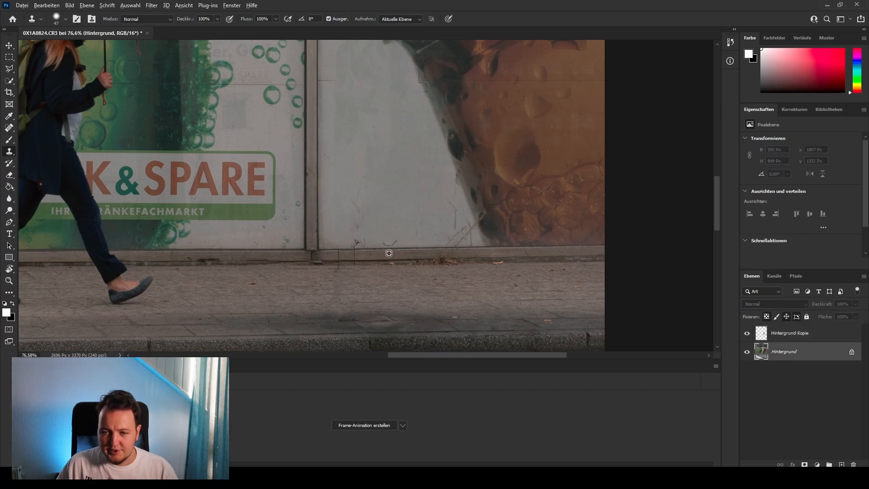
left_click(772, 333)
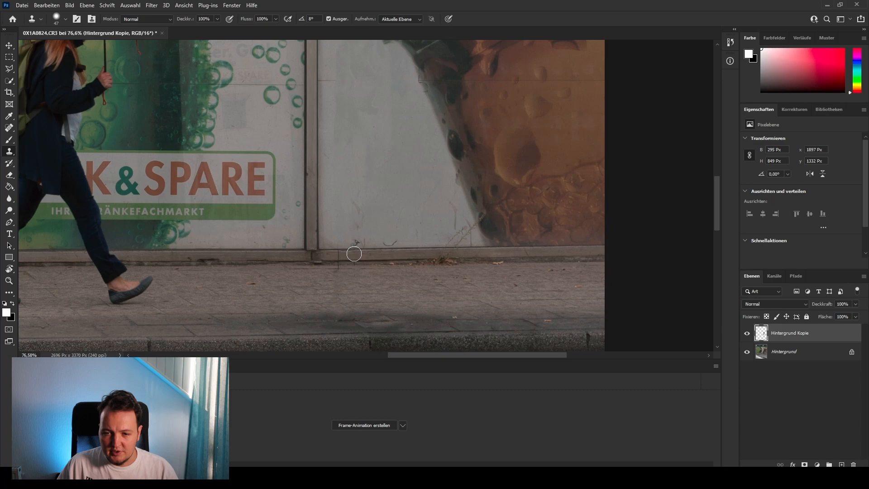
scroll(351, 253, "up", 3)
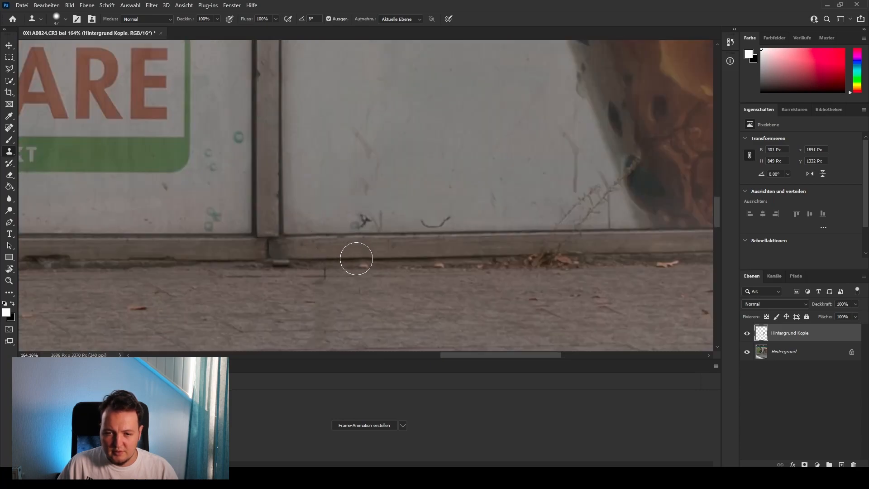
scroll(436, 217, "down", 3)
scroll(447, 171, "up", 4)
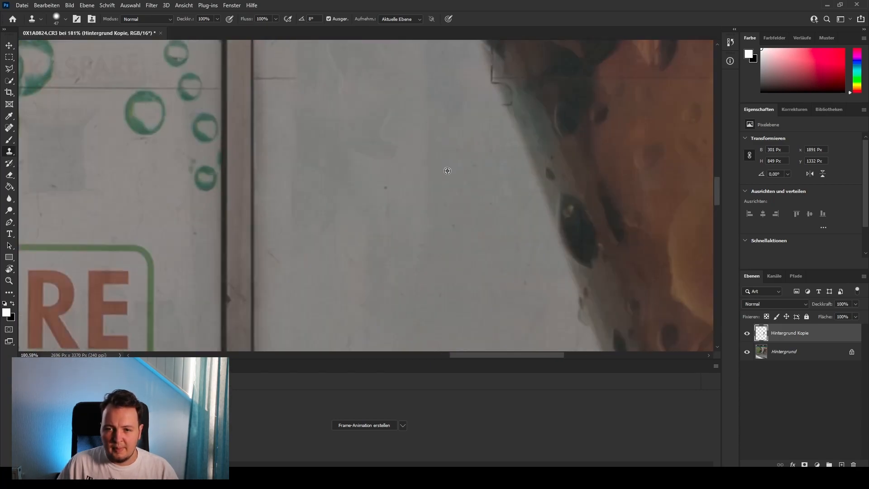
scroll(447, 171, "down", 4)
scroll(426, 263, "down", 3)
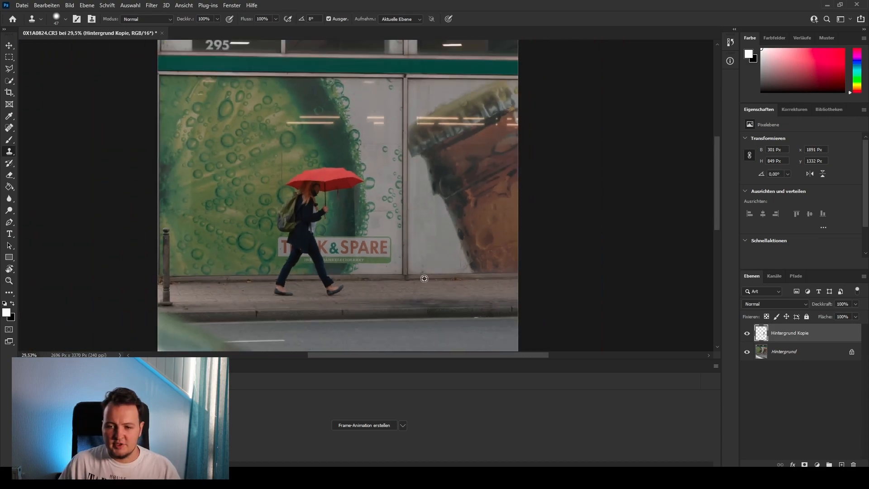
scroll(424, 278, "down", 1)
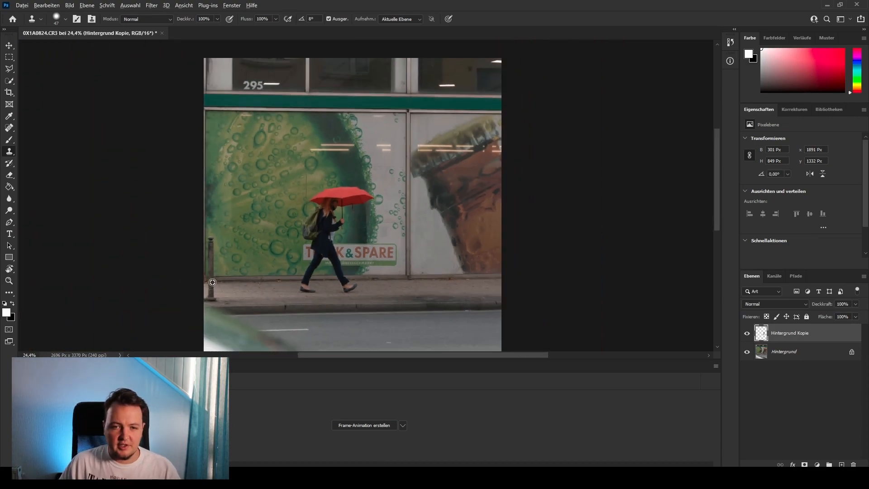
- Remove the post at the photo's left edge on a new layer and clean up its traces, sampling from the Hintergrund layer
scroll(212, 282, "up", 5)
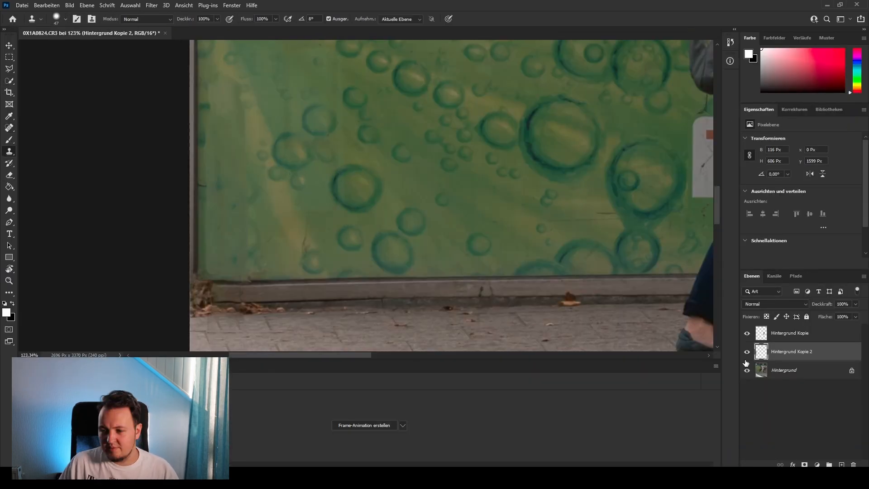
left_click(784, 371)
left_click(791, 352)
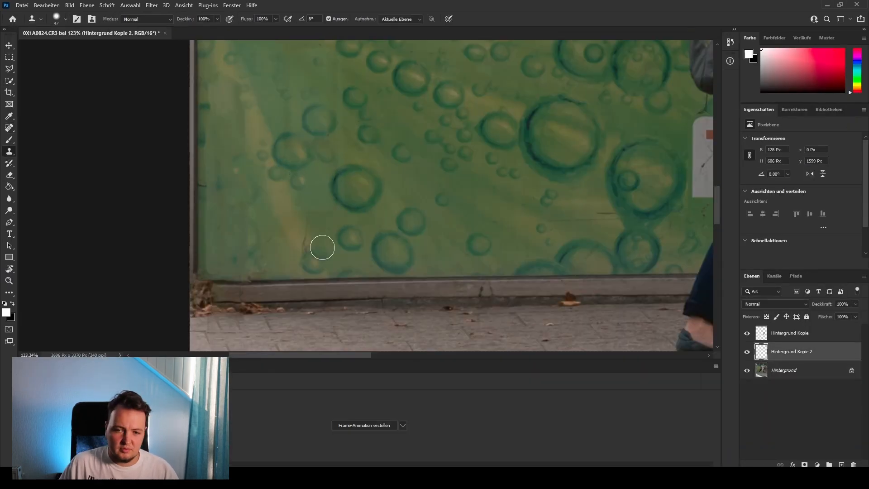
left_click(214, 266)
key("j")
left_click(784, 370)
left_click(791, 352)
key("s")
scroll(252, 100, "down", 8)
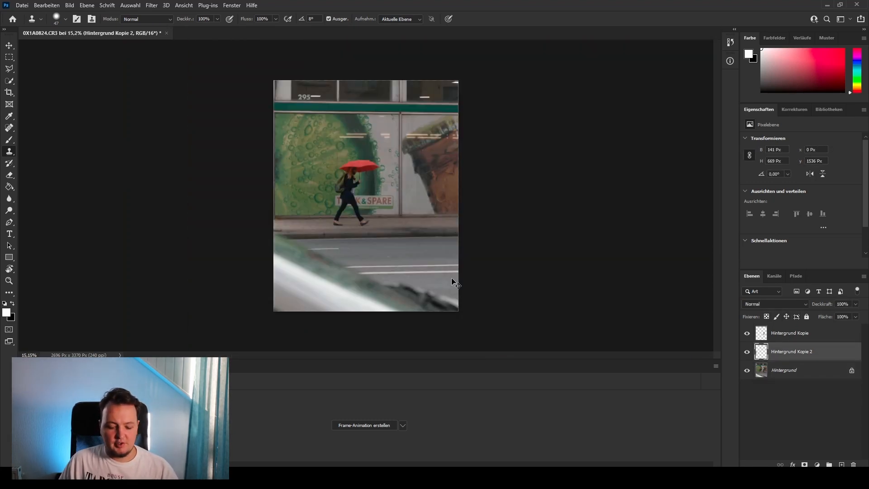
- Save the retouched umbrella photo and close Photoshop to return to Lightroom
key("ctrl+s")
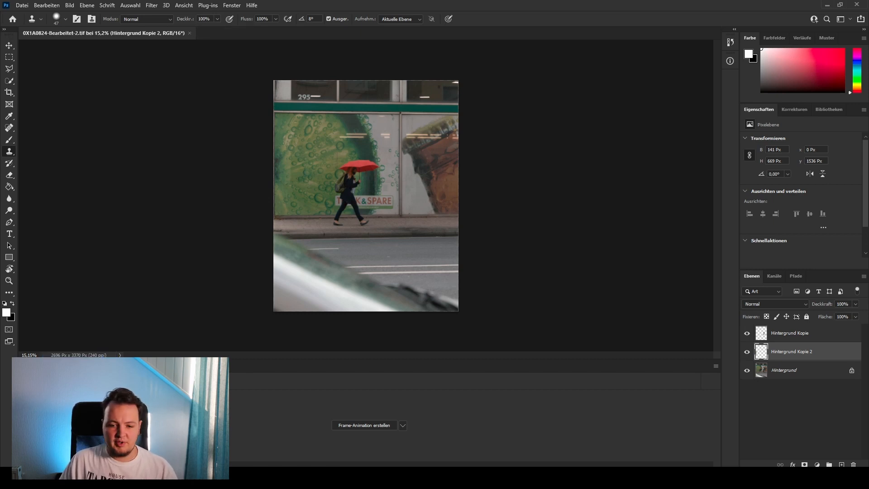
left_click(854, 4)
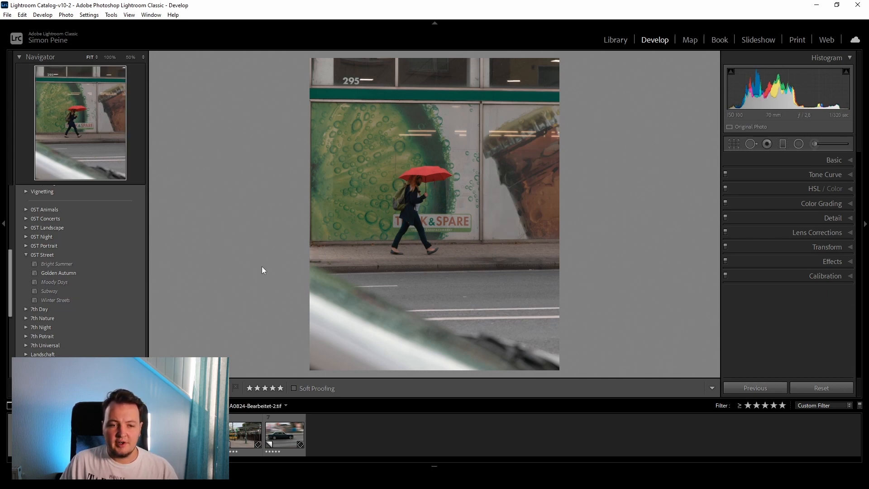
- Apply the Bright Summer preset to the retouched photo and set its HSL Green to luminance +64 and saturation +43
left_click(85, 264)
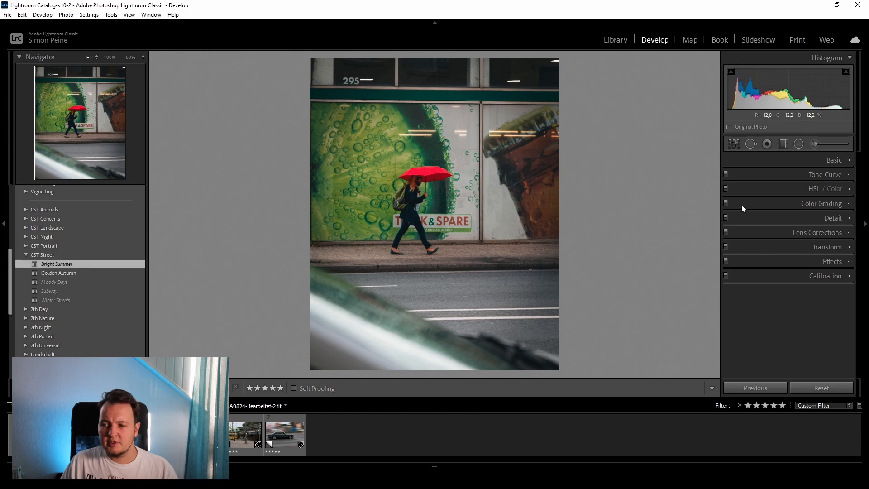
left_click(747, 190)
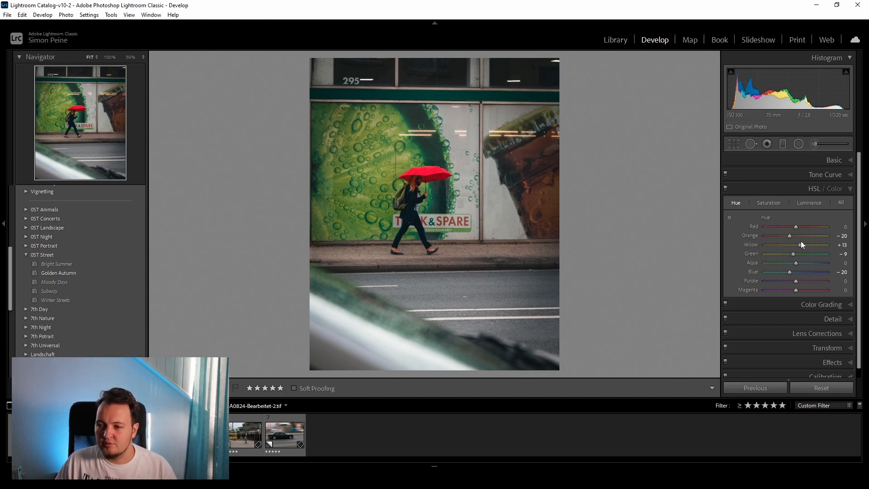
left_click(816, 202)
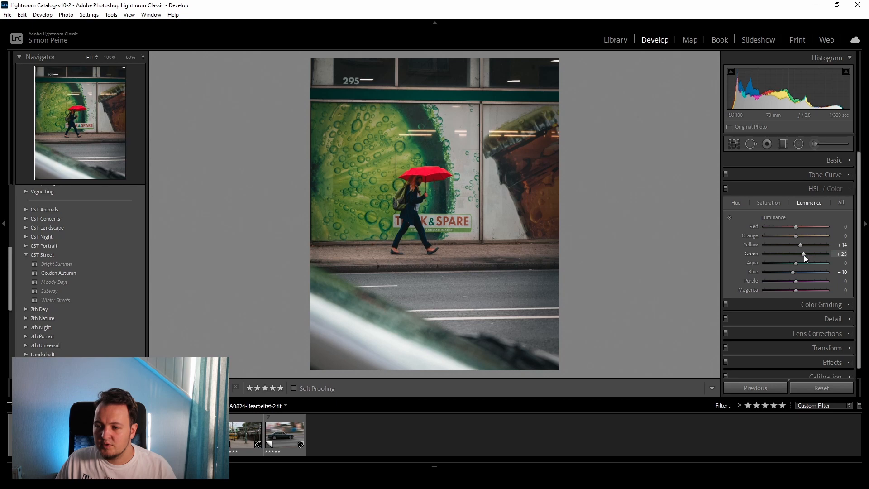
left_click_drag(804, 254, 819, 254)
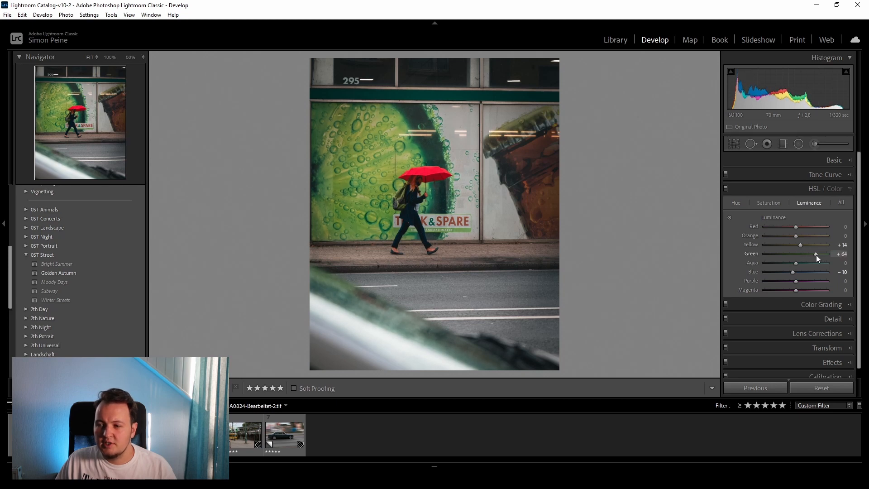
left_click(772, 206)
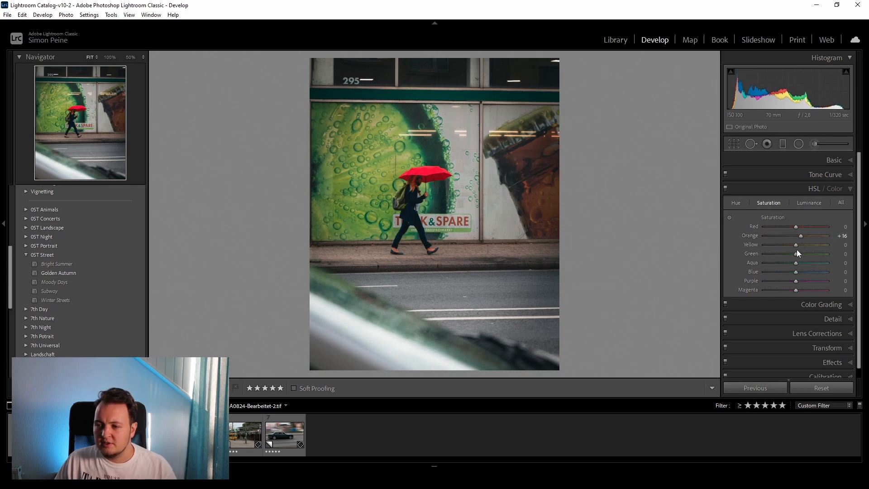
left_click_drag(797, 252, 810, 251)
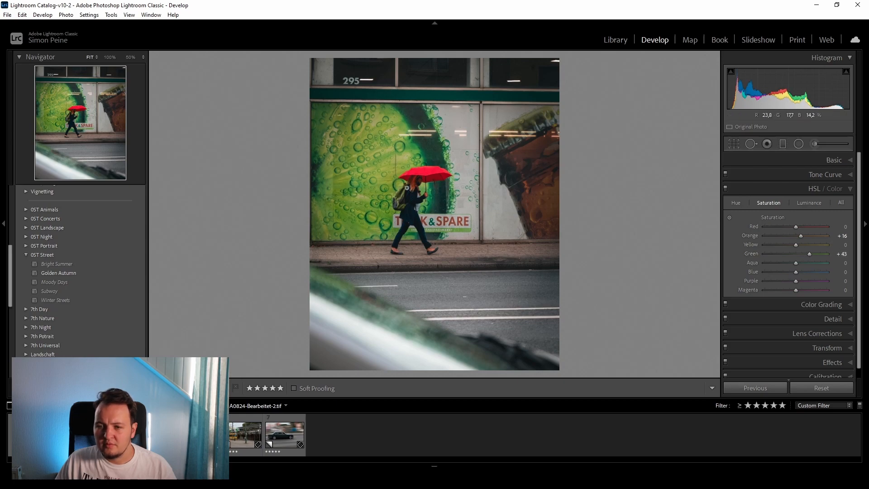
- Set the HSL luminance to Red -22, Orange +19 and Yellow +42, and compare the photo before and after editing
left_click(438, 165)
left_click_drag(436, 170, 421, 188)
left_click(389, 235)
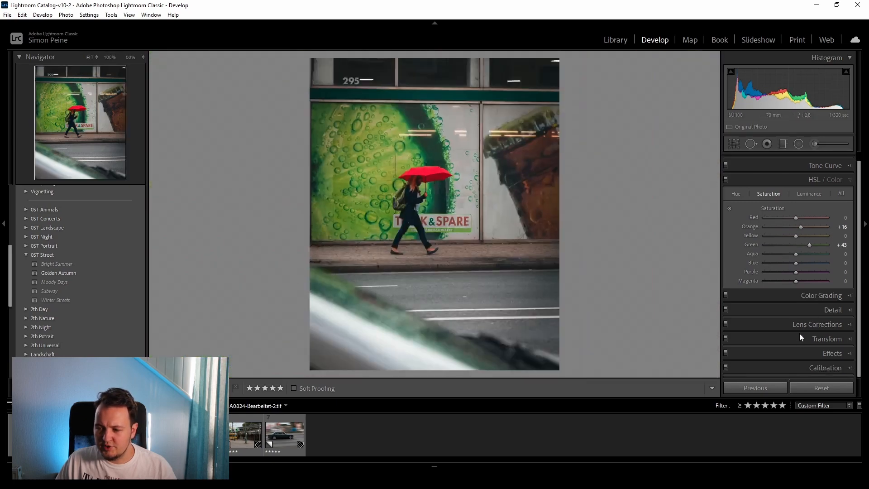
key("y")
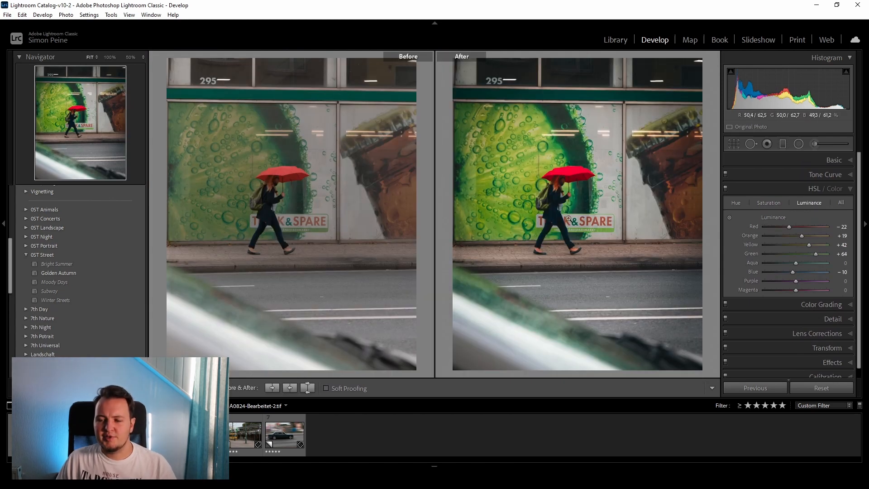
- Open the motorcycle photo in single view and straighten it to an angle of -0.93
left_click(157, 434)
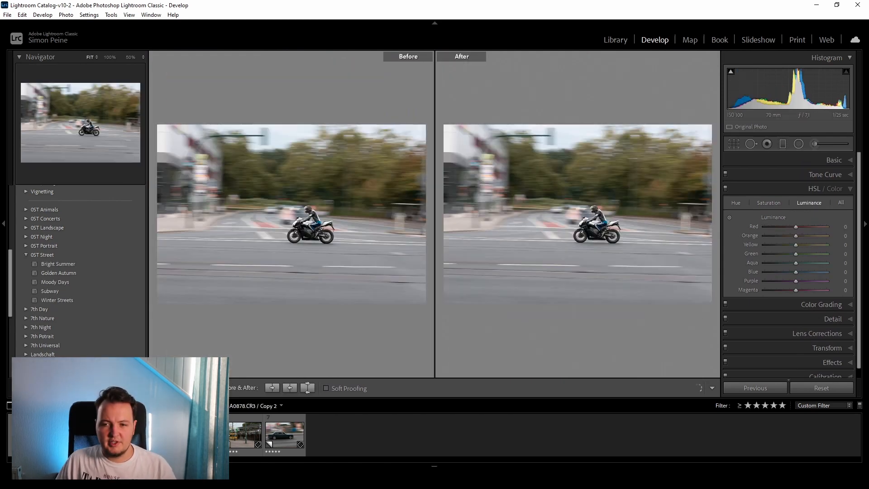
key("y")
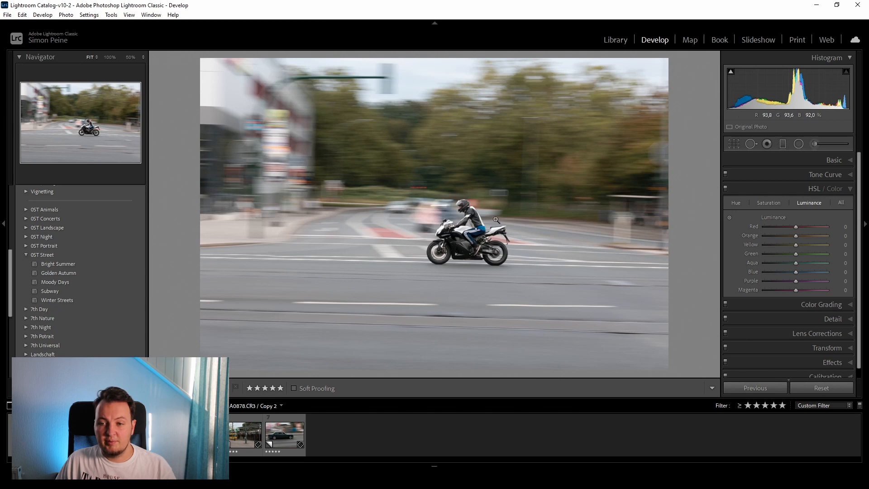
key("r")
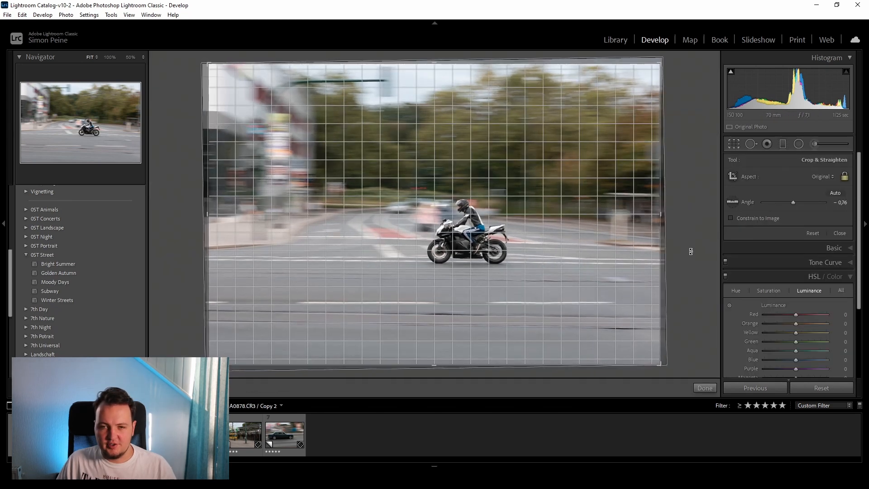
left_click_drag(690, 251, 693, 249)
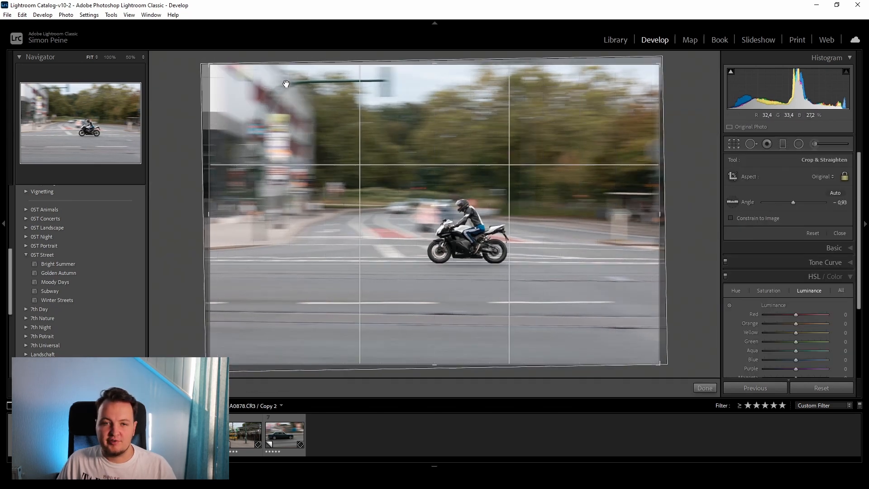
- Crop the motorcycle photo tighter around the rider, keeping the original aspect ratio and the rider near the centre, and apply the crop
left_click_drag(213, 66, 248, 90)
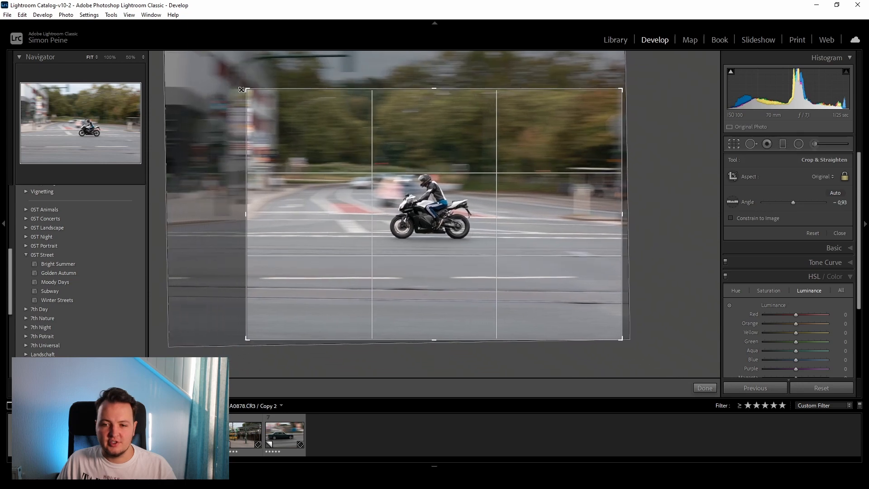
left_click_drag(462, 142, 467, 156)
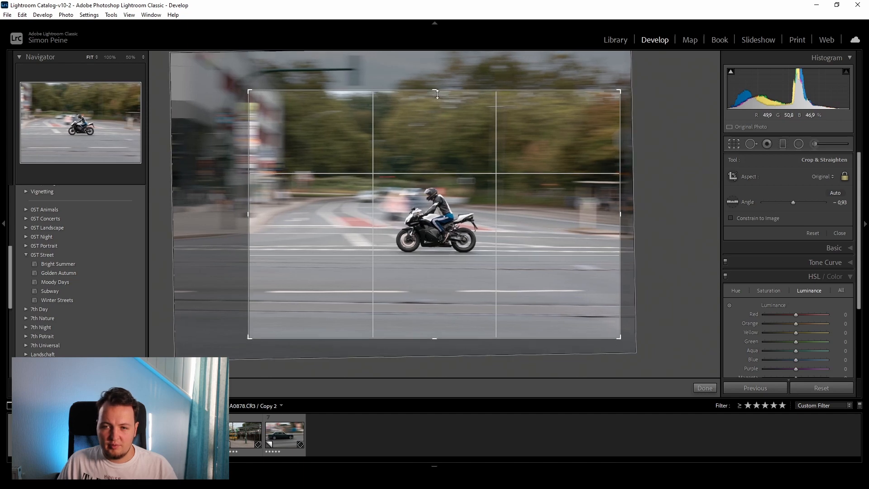
left_click_drag(437, 94, 435, 101)
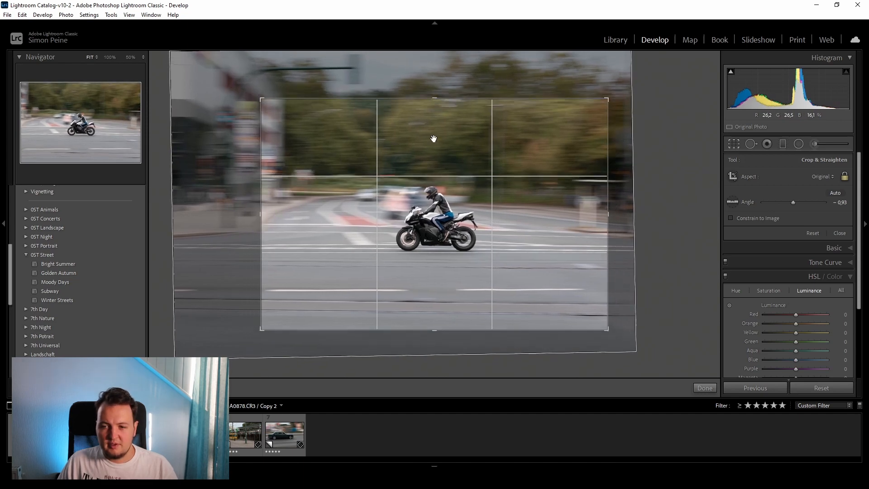
left_click_drag(435, 146, 432, 149)
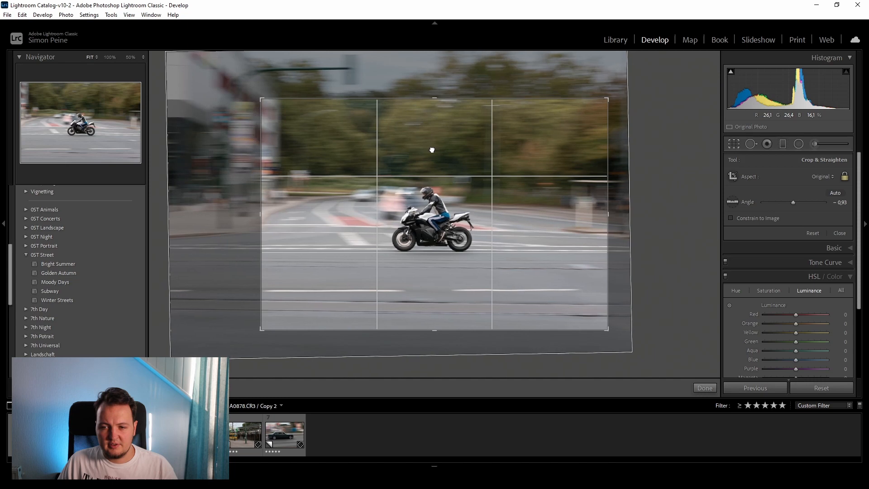
key("Return")
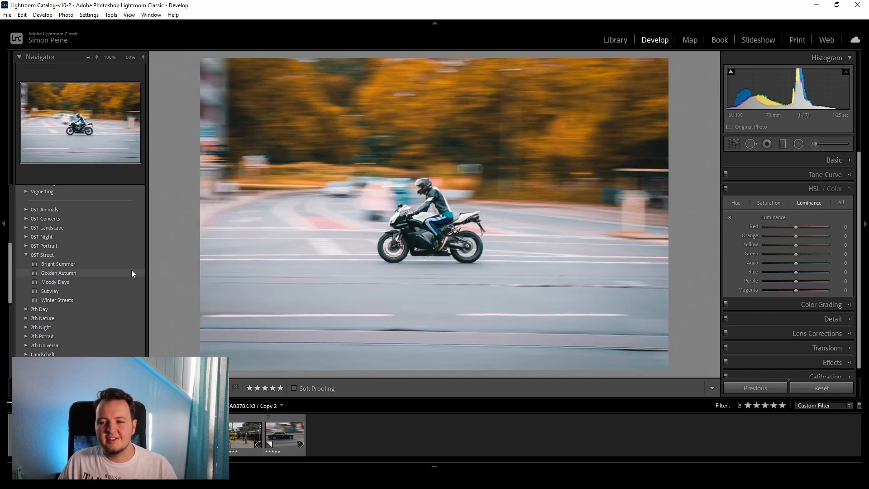
- Apply the Golden Autumn preset from 0ST Street to the motorcycle photo and compare the before and after versions
left_click(131, 273)
left_click(368, 127)
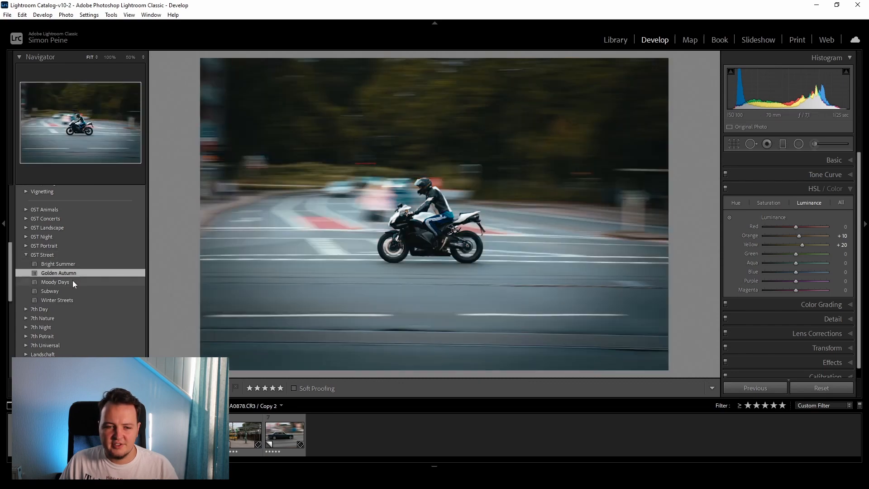
key("y")
left_click(374, 158)
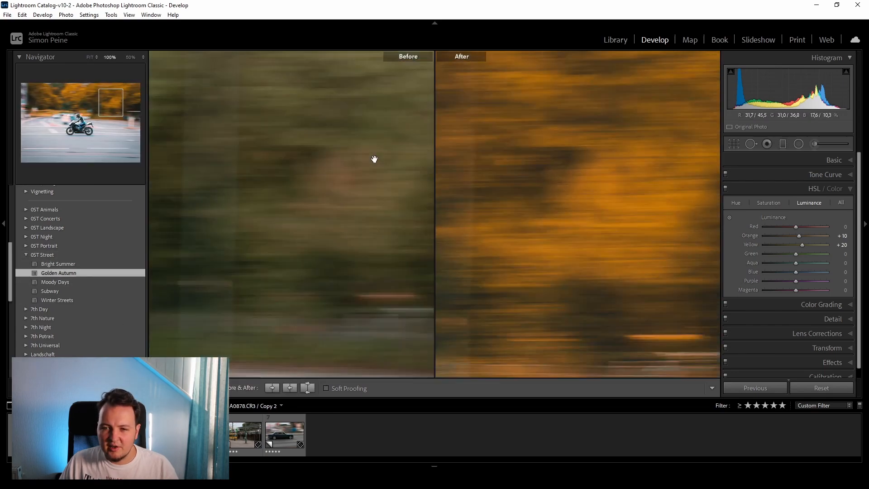
left_click(415, 130)
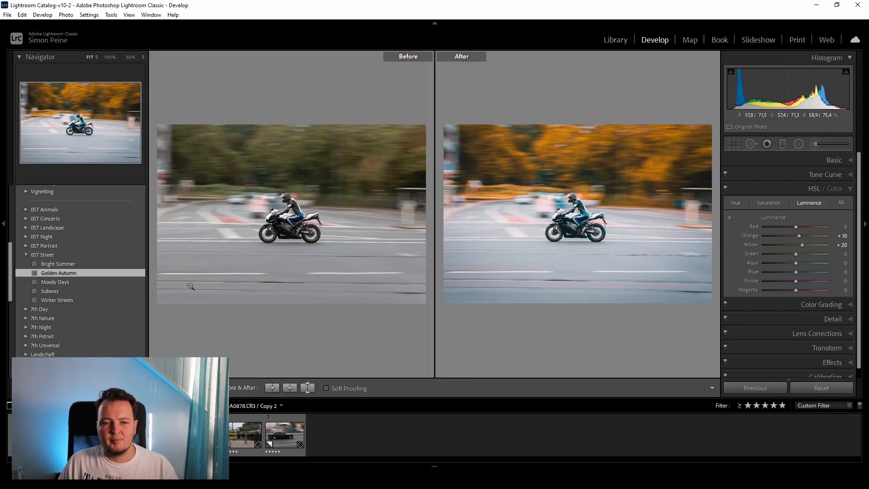
left_click(577, 213)
key("y")
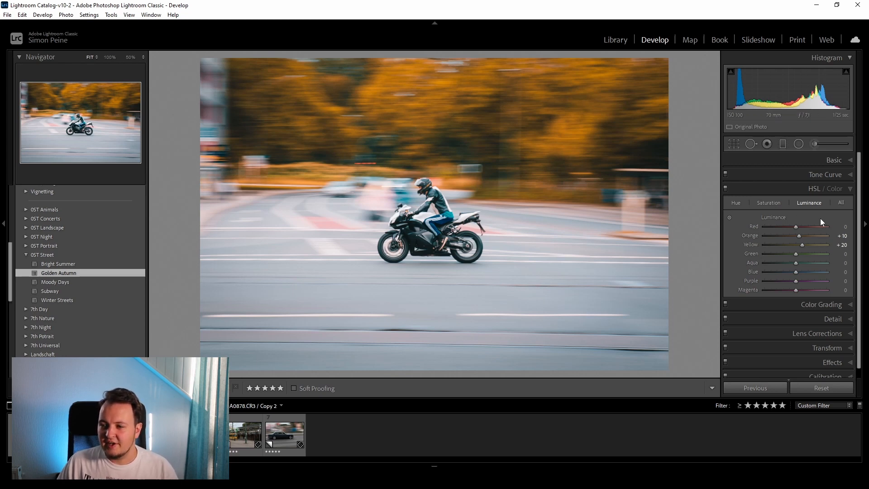
- Set the HSL hue to Orange -20 and Yellow -55, and the saturation to Red +43, Orange +57 and Yellow +93
left_click(735, 202)
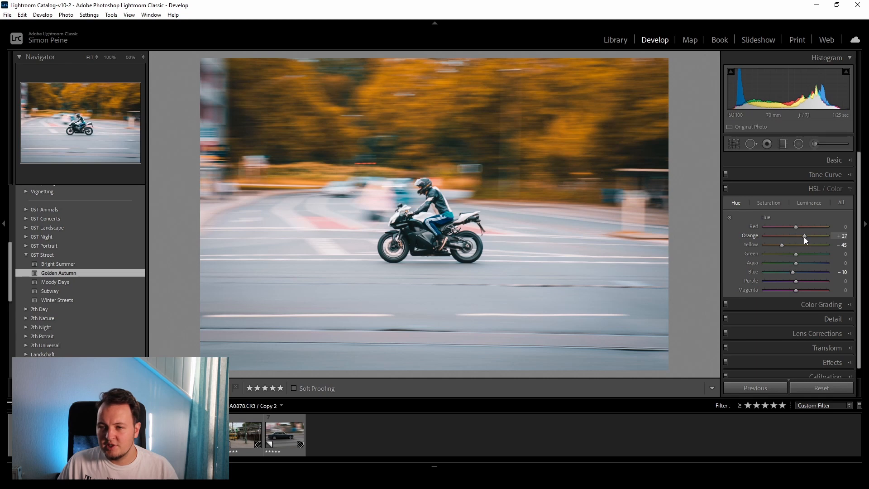
left_click_drag(804, 237, 789, 237)
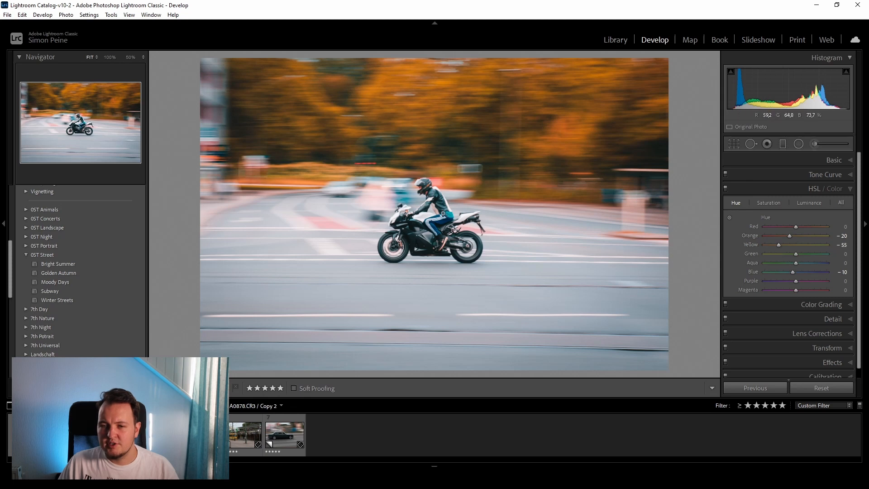
left_click(778, 204)
left_click_drag(796, 227, 805, 226)
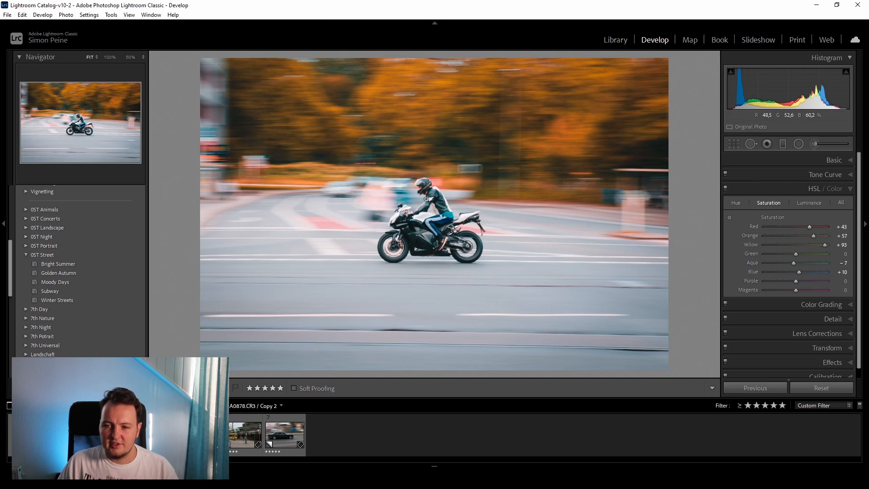
- Darken the road in the foreground with a graduated filter fading upward to just below the motorcycle, at exposure -0.50
key("m")
left_click_drag(443, 334, 443, 288)
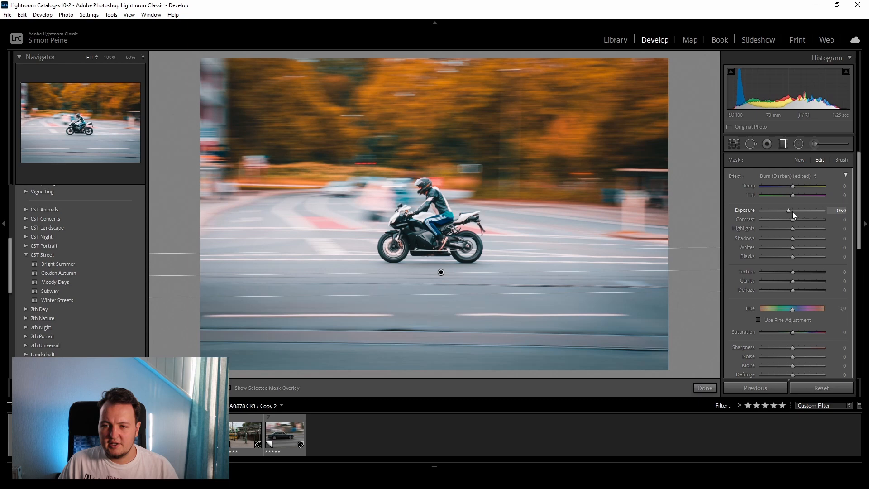
key("Down")
key("Down")
key("Down")
key("Down")
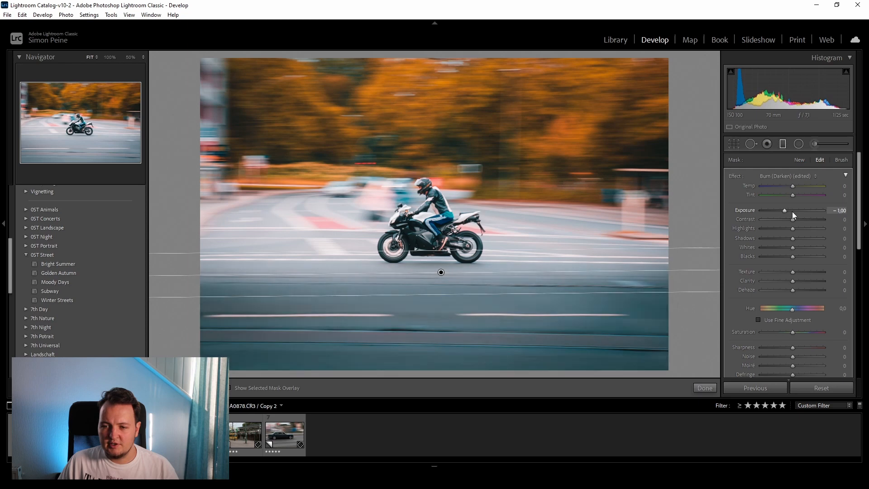
key("Up")
key("Up")
key("Up")
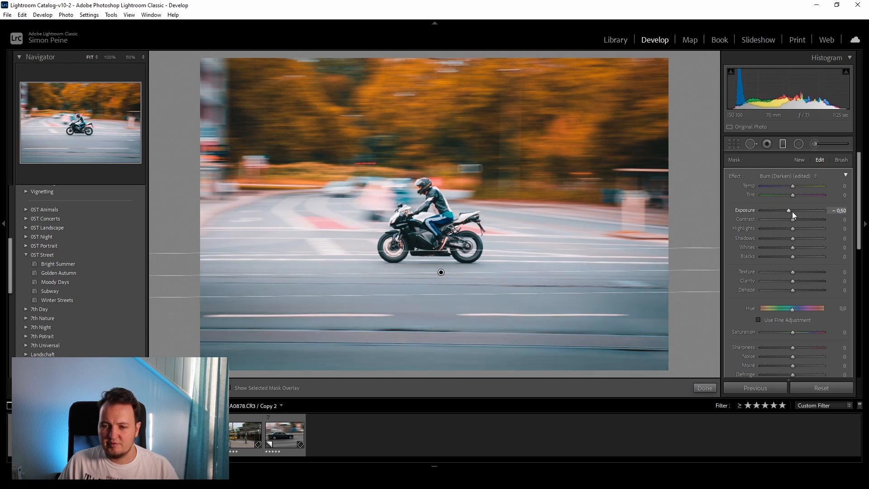
key("Up")
key("m")
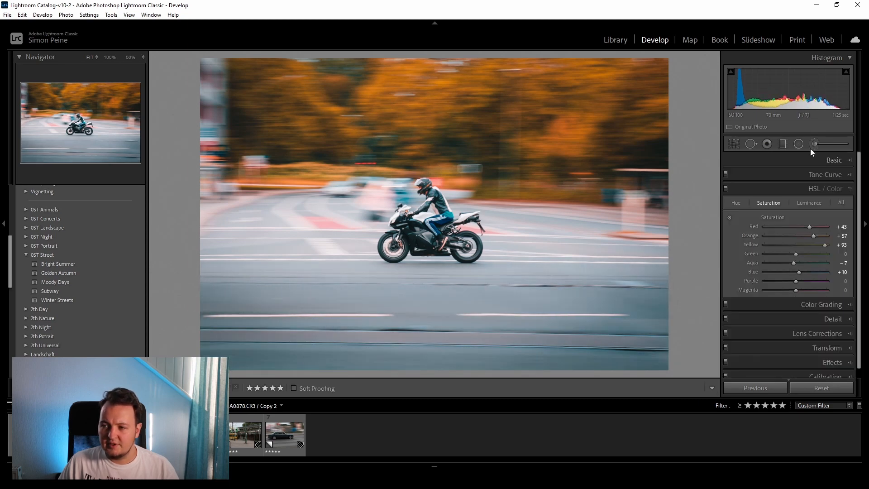
- Add a radial filter around the motorcycle and rider with exposure 0.30, shadows 18, clarity 12 and sharpness 39
left_click(798, 144)
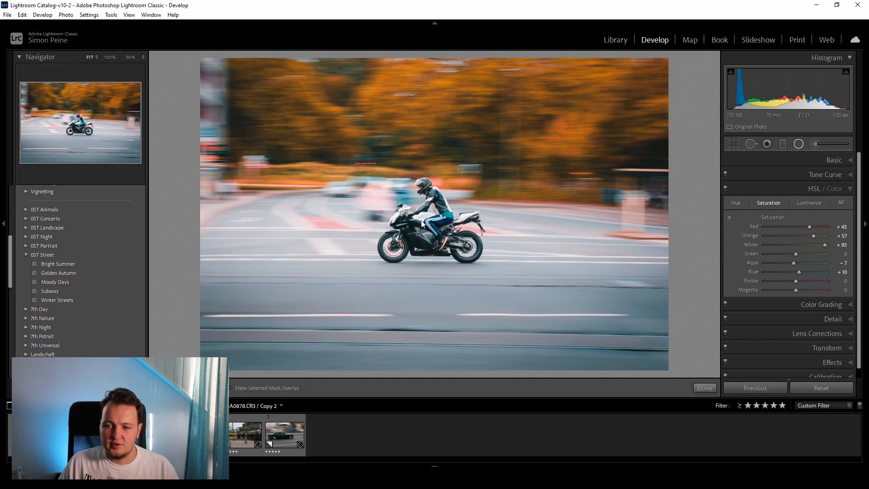
left_click_drag(447, 243, 521, 283)
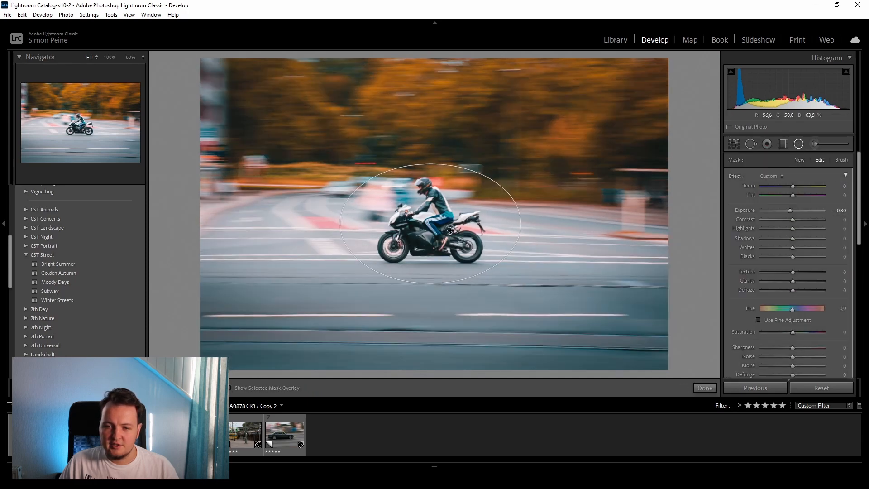
left_click_drag(430, 223, 430, 225)
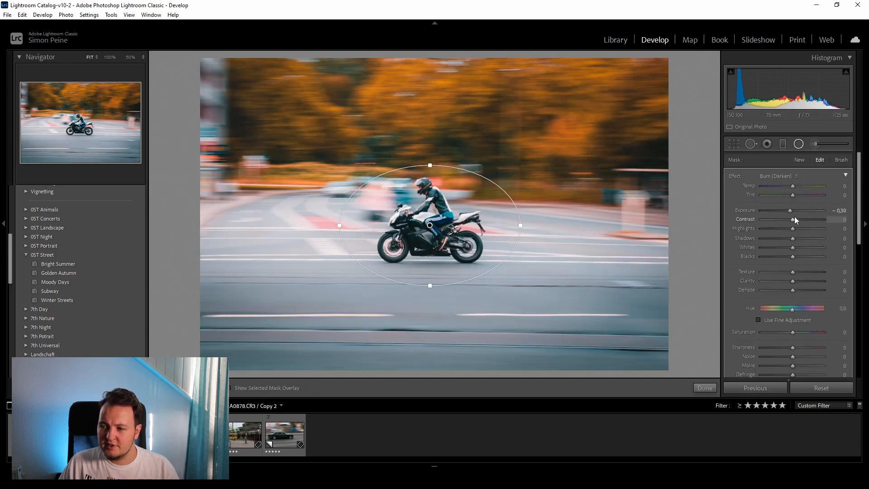
left_click_drag(791, 211, 800, 240)
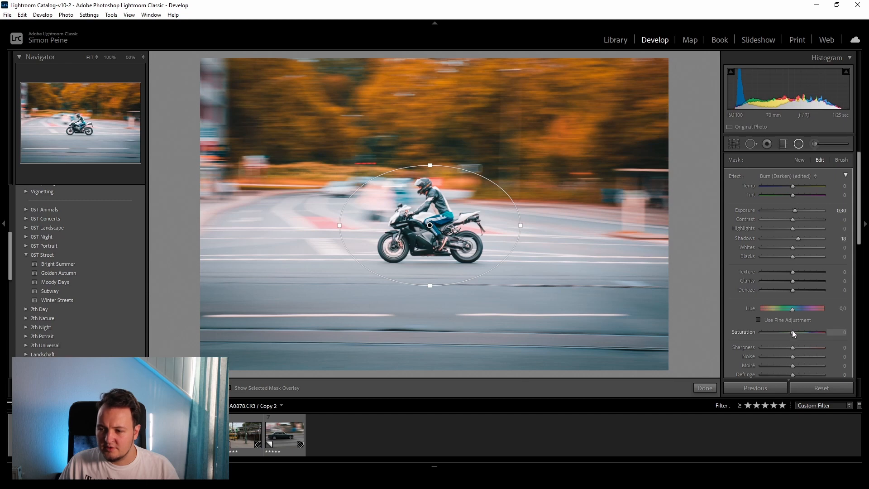
left_click_drag(793, 347, 794, 347)
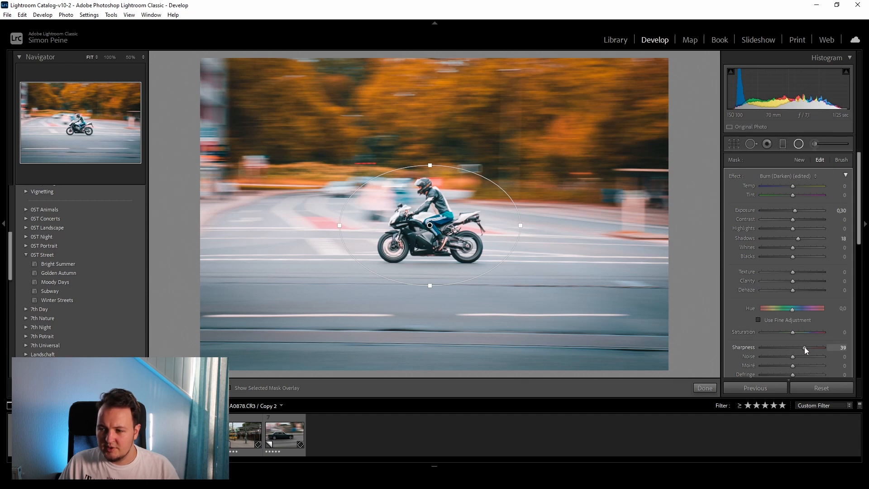
left_click_drag(792, 281, 795, 281)
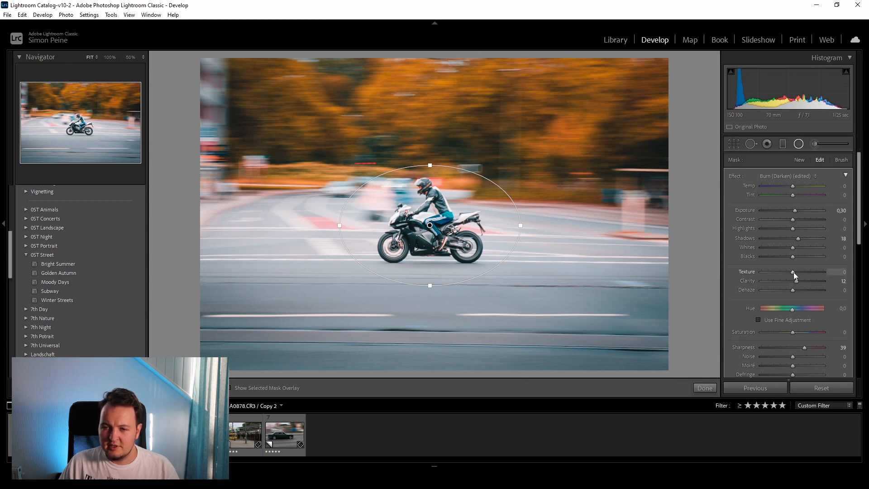
left_click(798, 144)
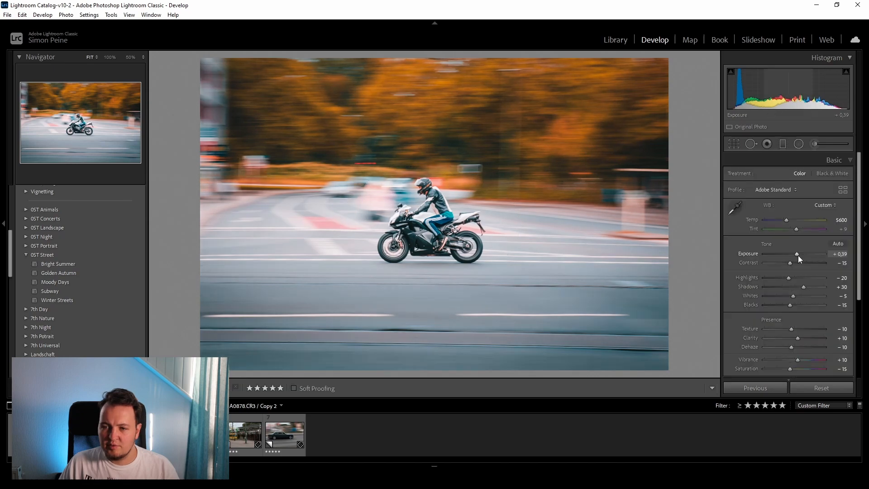
- Set the motorcycle photo's overall exposure to +0.19 and compare before and after, both fitted and zoomed in on the rider
key("Down")
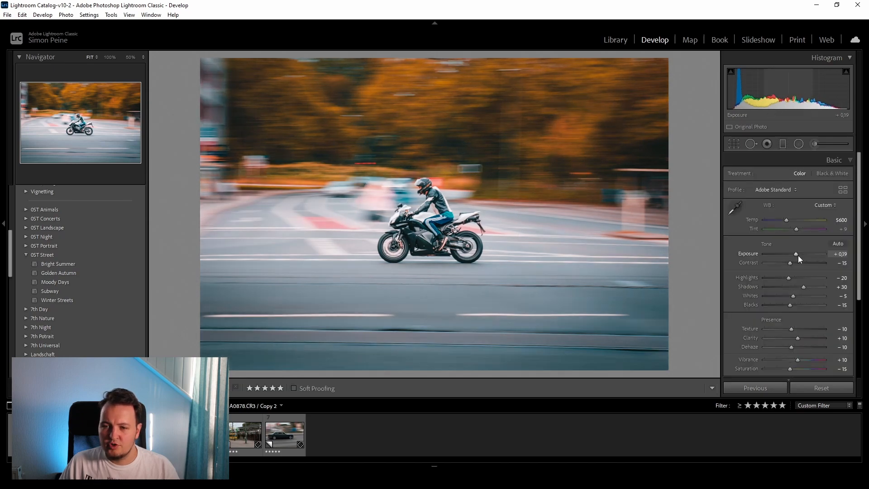
left_click(430, 214)
key("y")
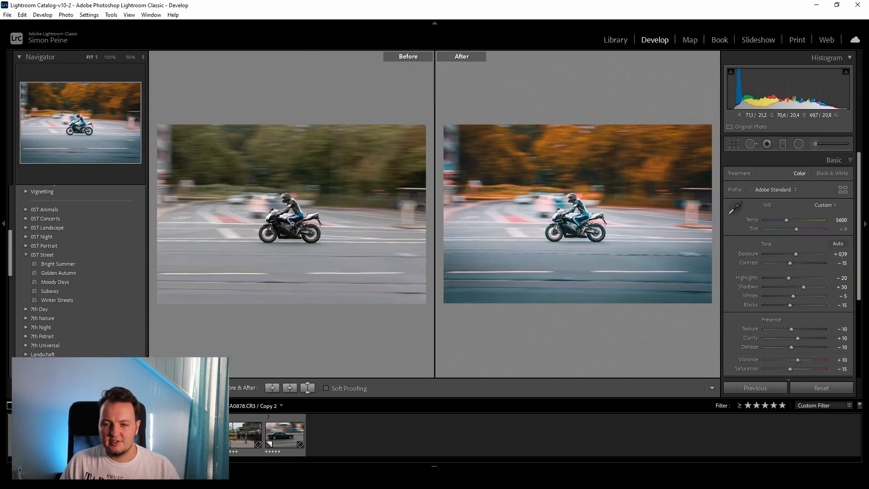
left_click(293, 223)
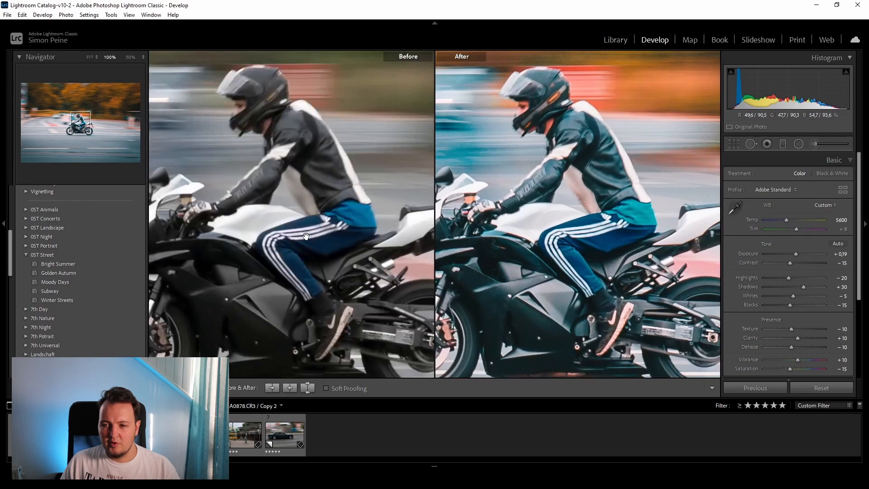
left_click(131, 58)
left_click(130, 58)
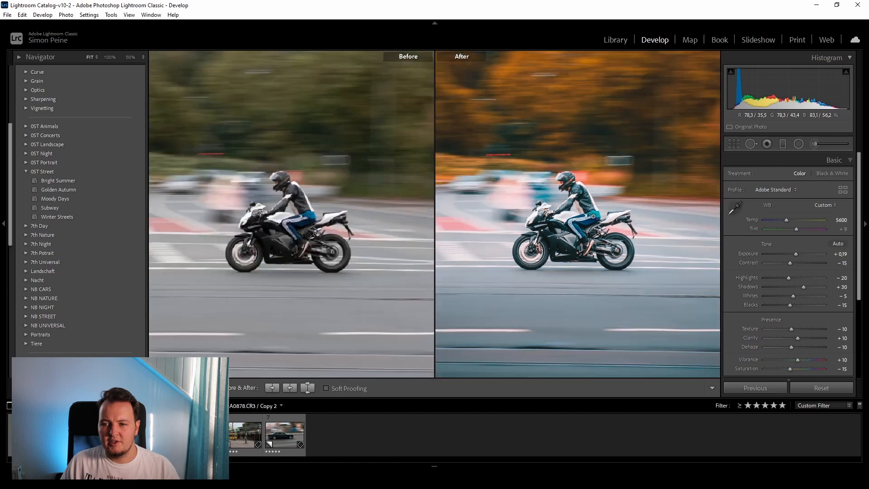
left_click(91, 58)
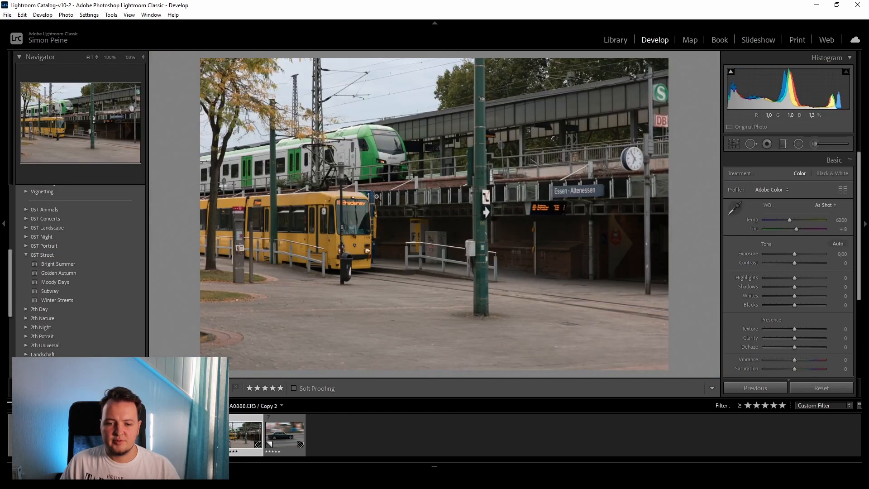
- Open the tram station photo in Photoshop and examine the area around the yellow tram
right_click(232, 444)
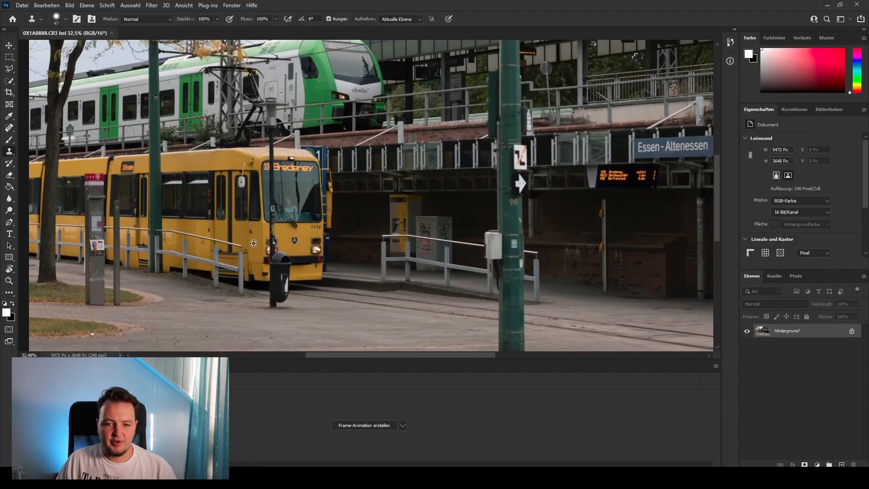
scroll(254, 243, "up", 3)
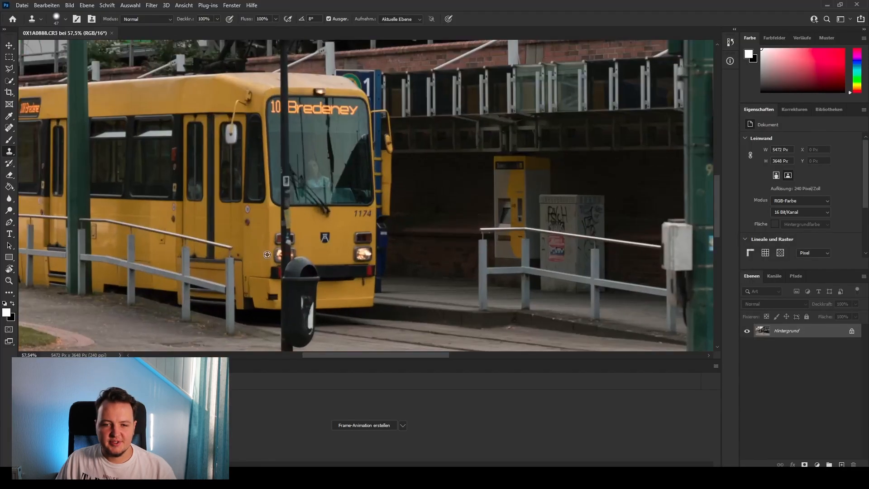
scroll(275, 208, "down", 5)
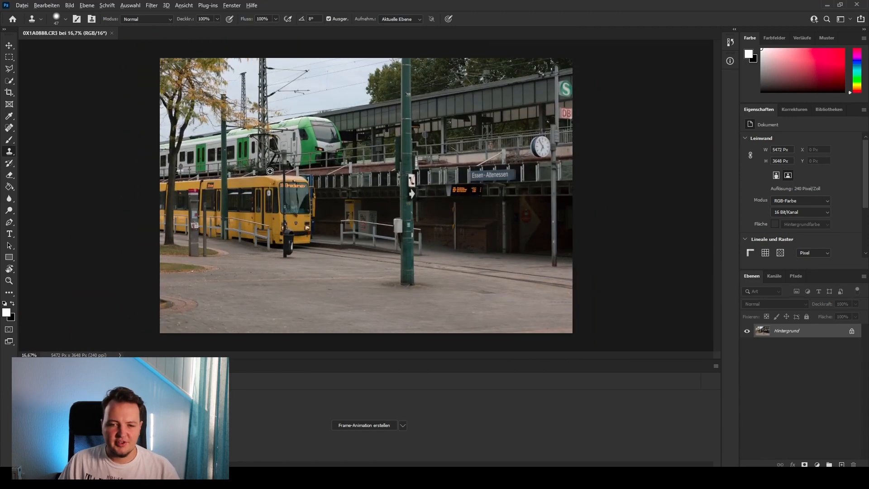
- Select the lamp post and attached trash can in front of the yellow tram with the Quick Selection tool
scroll(270, 171, "up", 4)
key("w")
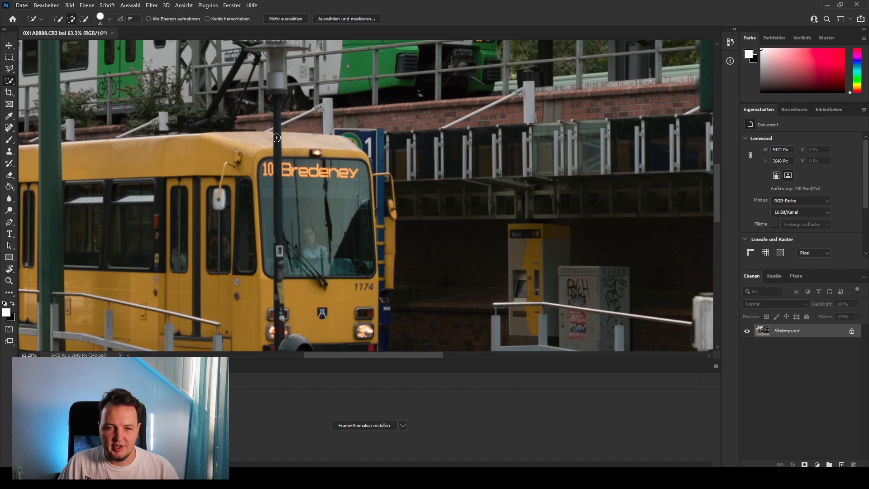
left_click_drag(276, 144, 277, 148)
left_click_drag(278, 116, 284, 125)
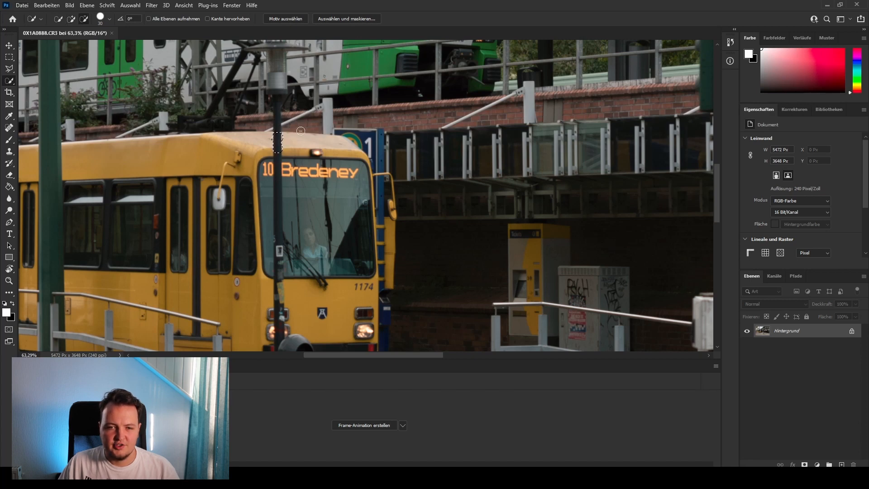
mouse_move(278, 235)
left_mouse_down()
mouse_move(278, 310)
mouse_move(280, 297)
left_mouse_up()
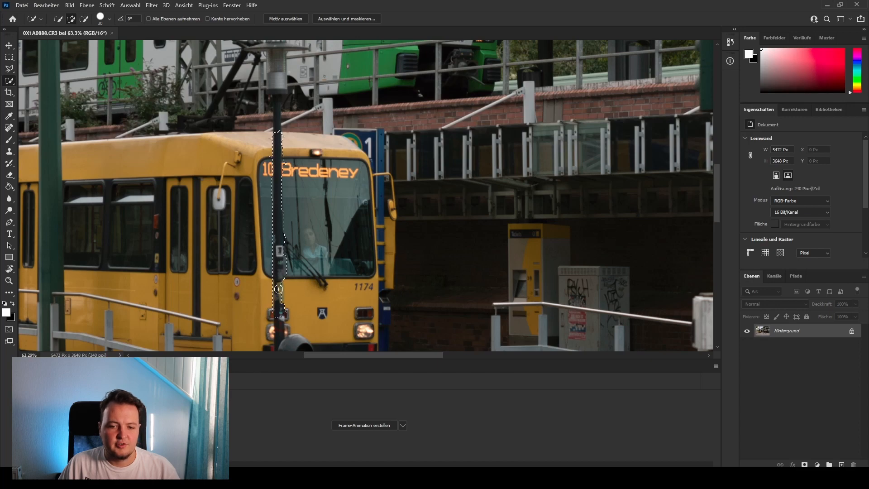
scroll(280, 302, "down", 3)
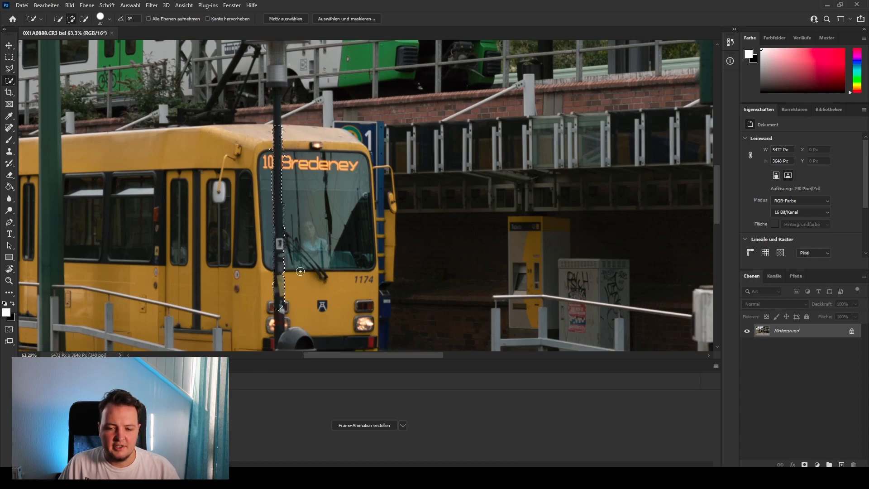
scroll(285, 312, "up", 5)
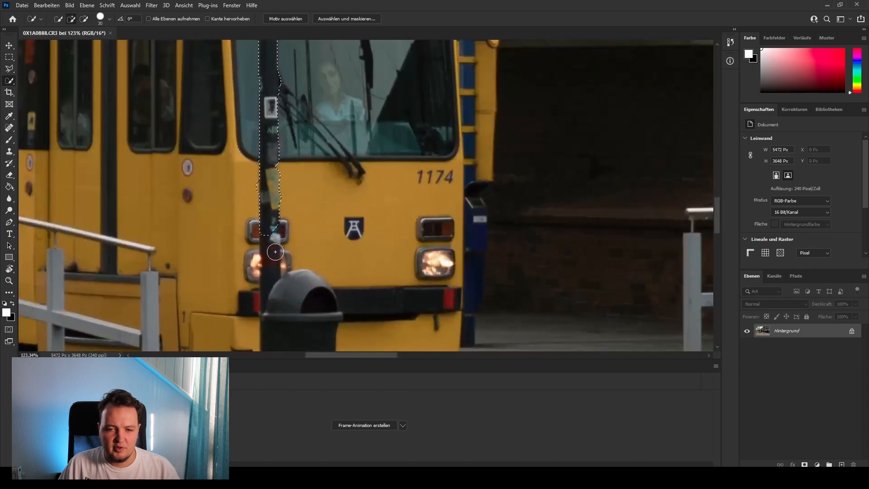
mouse_move(270, 252)
left_mouse_down()
mouse_move(270, 270)
mouse_move(302, 314)
mouse_move(323, 305)
left_mouse_up()
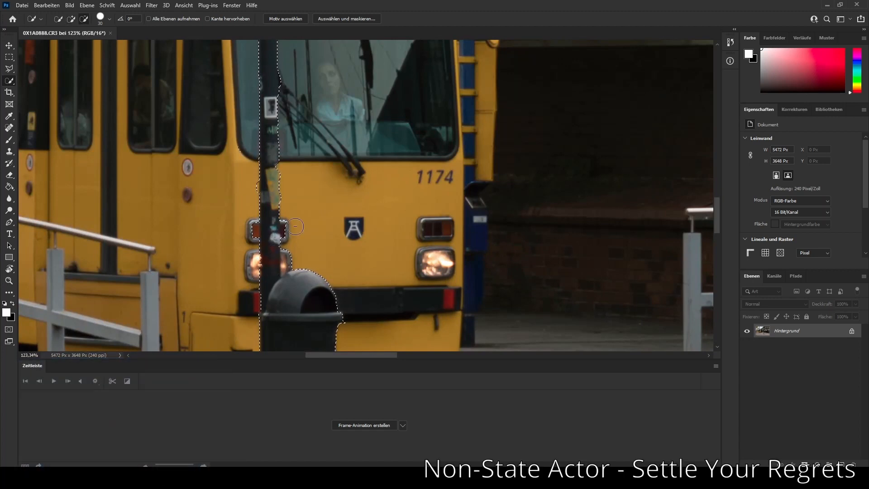
- Replace the selected post and trash can with Content-Aware Fill, output on a separate layer
scroll(318, 261, "down", 8)
scroll(294, 322, "up", 4)
scroll(289, 227, "down", 5)
right_click(324, 116)
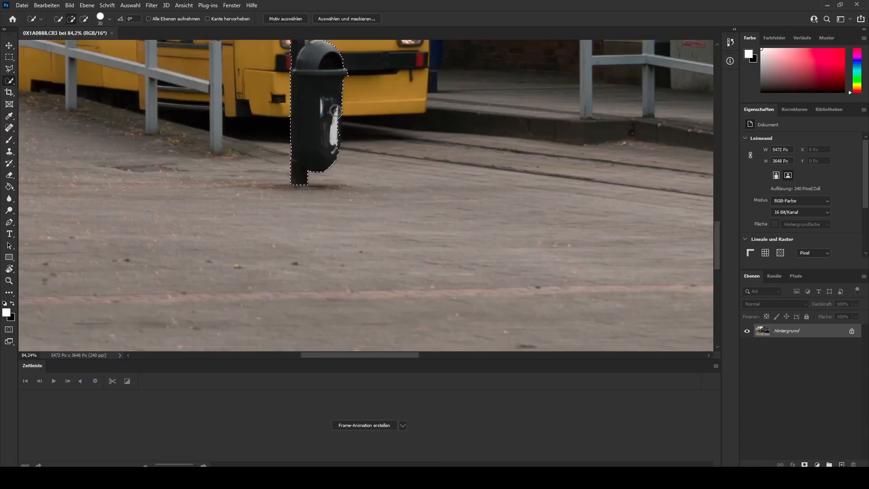
left_click(381, 254)
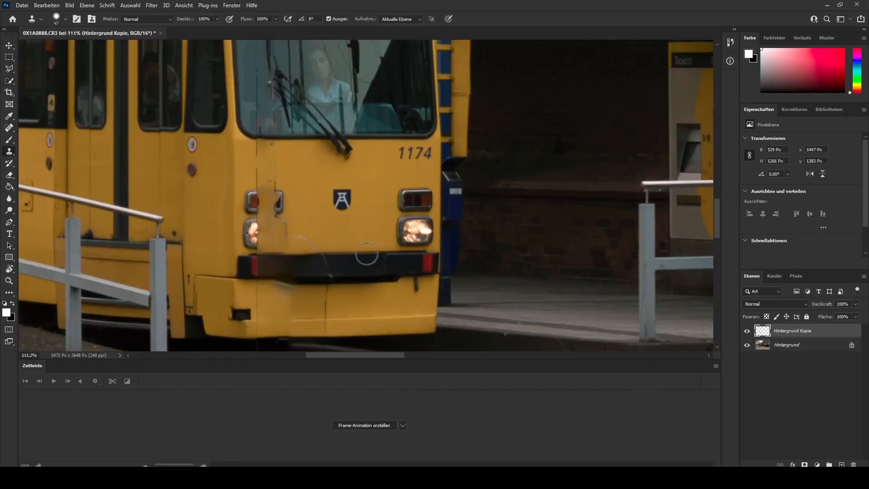
- Try to set up the Clone Stamp at size 50, sampling the tram front from the background layer for use on the copy layer
left_click(787, 347)
left_click(415, 200, "alt")
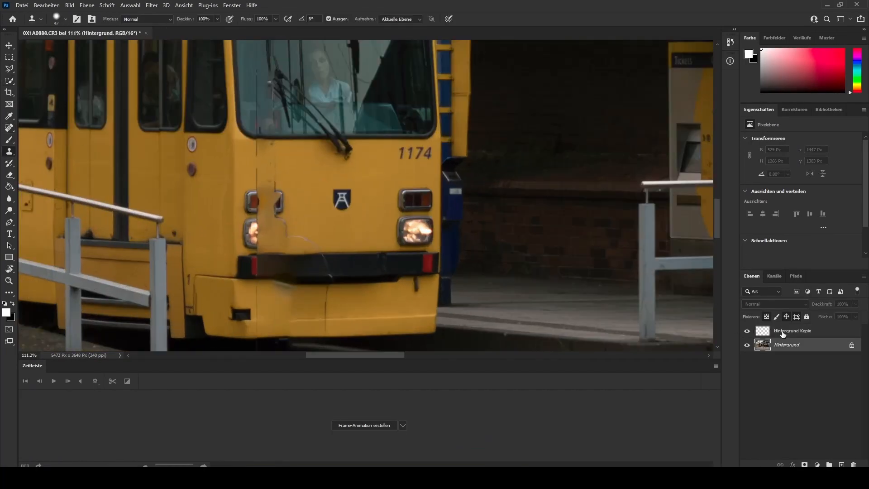
left_click(782, 334)
left_click(65, 19)
left_click(787, 345)
left_click(416, 231, "alt")
left_click(787, 331)
left_click(786, 345)
scroll(266, 135, "up", 11)
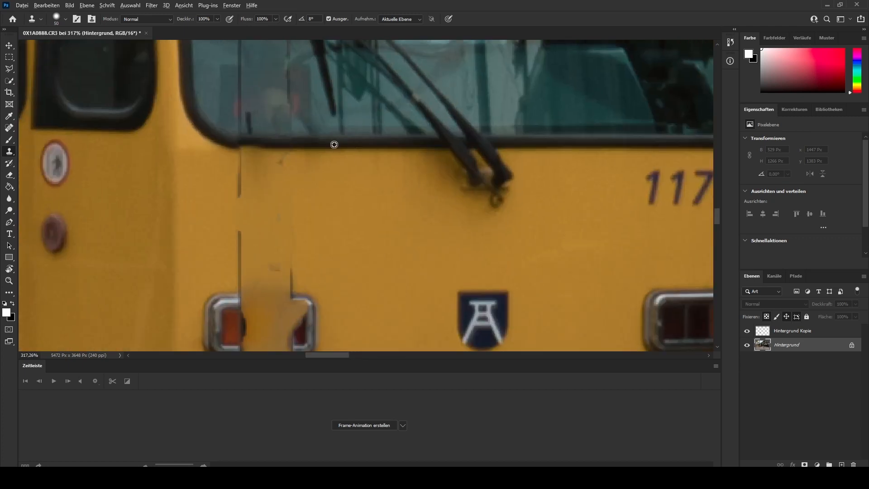
left_click(333, 143, "alt")
left_click(786, 332)
scroll(308, 174, "down", 14)
scroll(355, 290, "up", 10)
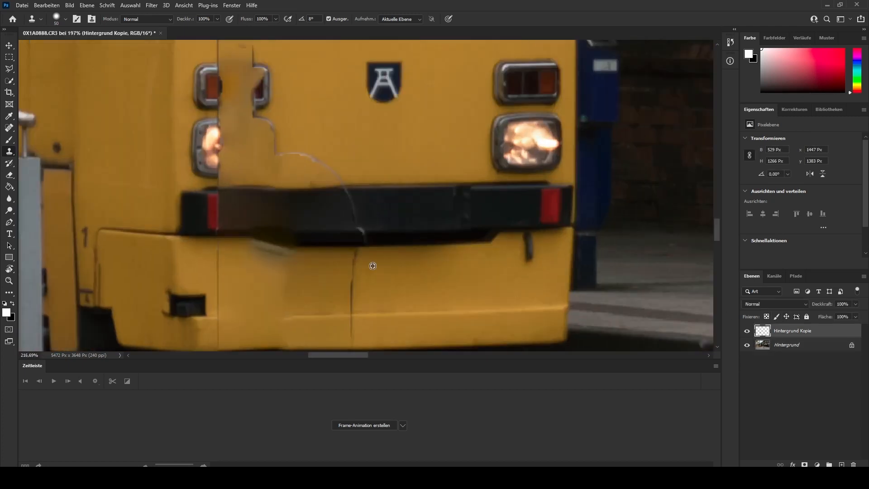
- Merge the copy layer into the background and clone the intact headlight over the damaged one on the tram's front
right_click(795, 334)
left_click(742, 370)
mouse_move(260, 136)
left_mouse_down()
mouse_move(224, 122)
mouse_move(232, 157)
mouse_move(221, 172)
mouse_move(254, 167)
mouse_move(245, 161)
left_mouse_up()
- Clone the intact upper lamp over the damaged upper lamp and clear the fill edges from the yellow bodywork above it
left_click(522, 83, "alt")
left_click(175, 89)
key("ctrl+z")
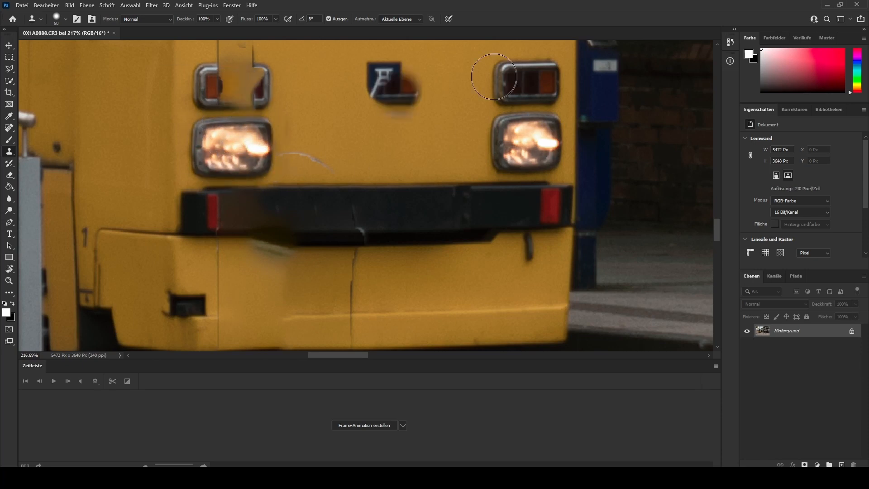
scroll(457, 106, "up", 2)
scroll(232, 110, "up", 2)
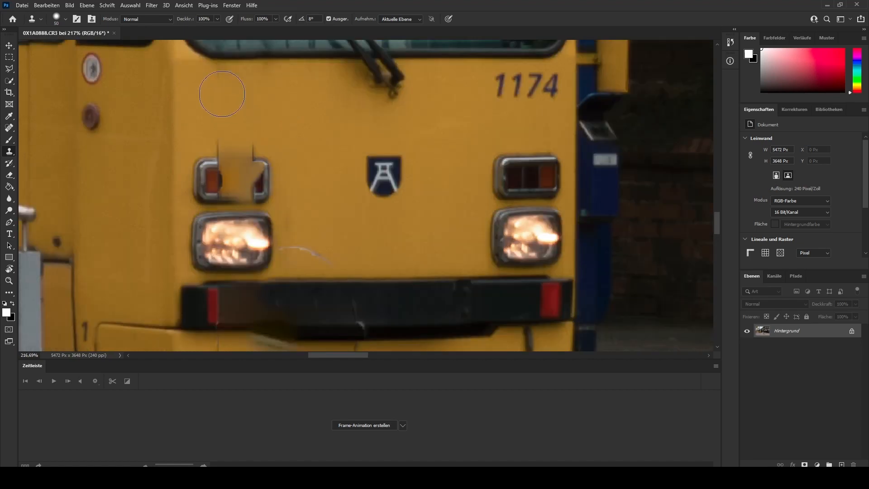
left_click_drag(220, 164, 247, 166)
left_click_drag(194, 199, 243, 196)
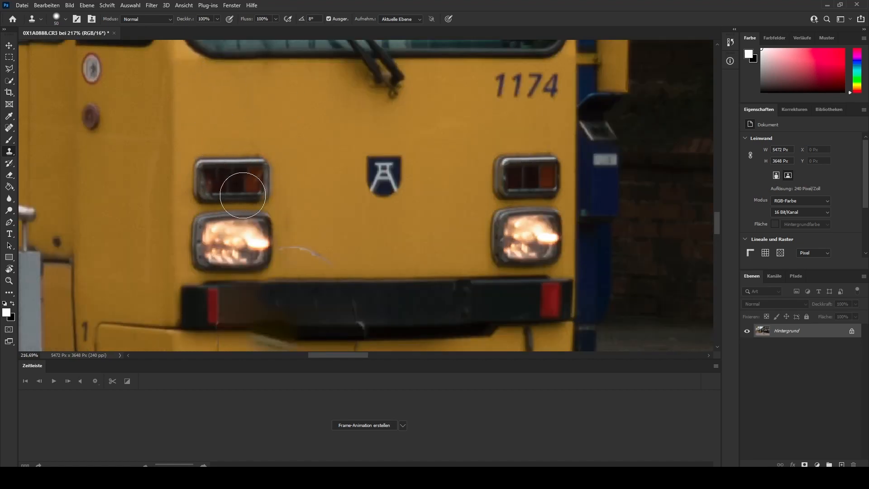
- Clone away the curved outline above the bumper and the vertical fill seams on the tram's lower front
scroll(414, 209, "down", 9)
scroll(376, 302, "up", 8)
left_click_drag(340, 140, 379, 150)
left_click(406, 198)
left_click(459, 221, "alt")
left_click_drag(403, 221, 399, 287)
left_click(418, 274, "alt")
left_click_drag(278, 222, 279, 261)
- Rebuild the smeared yellow panel and its crease below the bumper with clean areas sampled nearby
left_click(357, 286, "alt")
left_click_drag(338, 287, 305, 288)
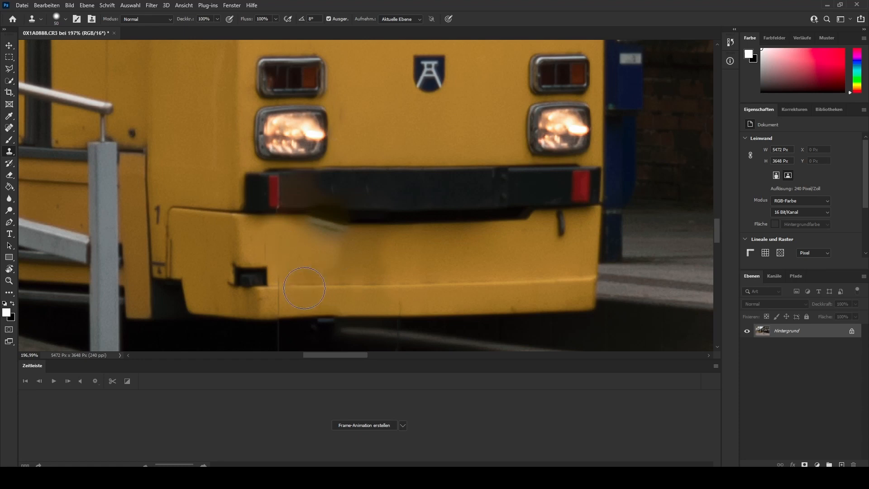
left_click(345, 262, "alt")
left_click_drag(337, 237, 281, 245)
- Clone out the leftover fill seams in the dark shadow beneath the tram
scroll(281, 245, "down", 7)
scroll(312, 308, "up", 6)
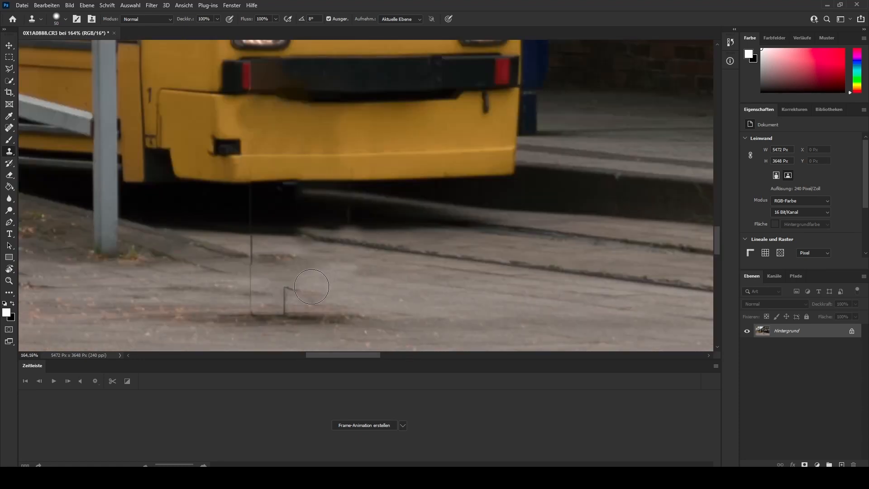
left_click(319, 210, "alt")
left_click_drag(348, 218, 373, 217)
left_click_drag(248, 199, 251, 218)
- Remove the trash can's outline and base marks from the pavement in front of the tram with the Clone Stamp
left_click(213, 272, "alt")
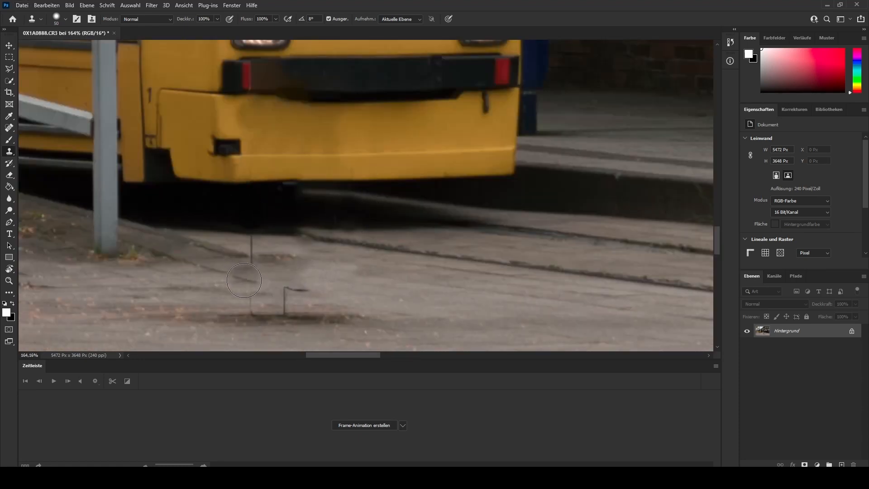
mouse_move(250, 289)
left_mouse_down()
mouse_move(265, 290)
mouse_move(275, 316)
mouse_move(329, 315)
left_mouse_up()
left_click(161, 325, "alt")
left_click_drag(238, 317, 216, 317)
left_click(218, 258, "alt")
mouse_move(253, 269)
left_mouse_down()
mouse_move(252, 259)
mouse_move(277, 275)
left_mouse_up()
left_click(479, 309, "alt")
left_click(254, 242)
- Touch up the brownish smear on the tram's black bumper with the Clone Stamp
scroll(425, 241, "down", 12)
scroll(401, 203, "up", 15)
left_click_drag(305, 190, 362, 196)
- Clone clean roof surface over the vertical fill seams above the tram's destination display
scroll(362, 195, "down", 12)
scroll(415, 94, "up", 9)
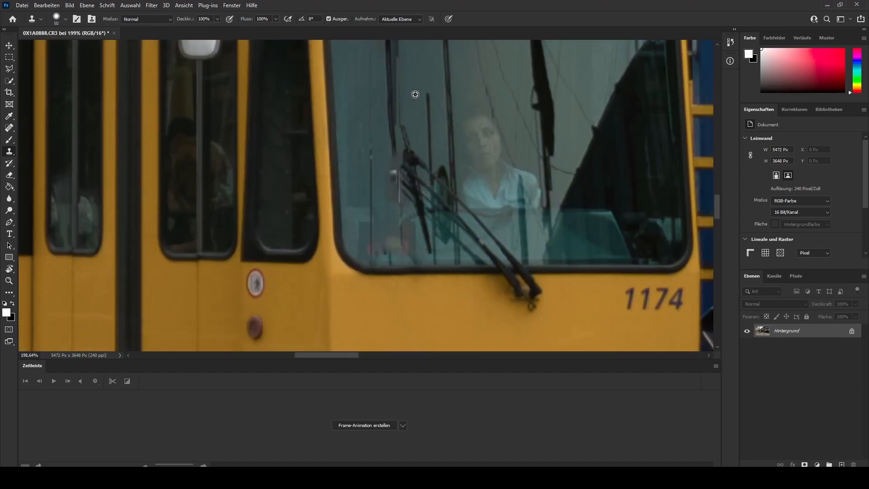
scroll(415, 94, "up", 5)
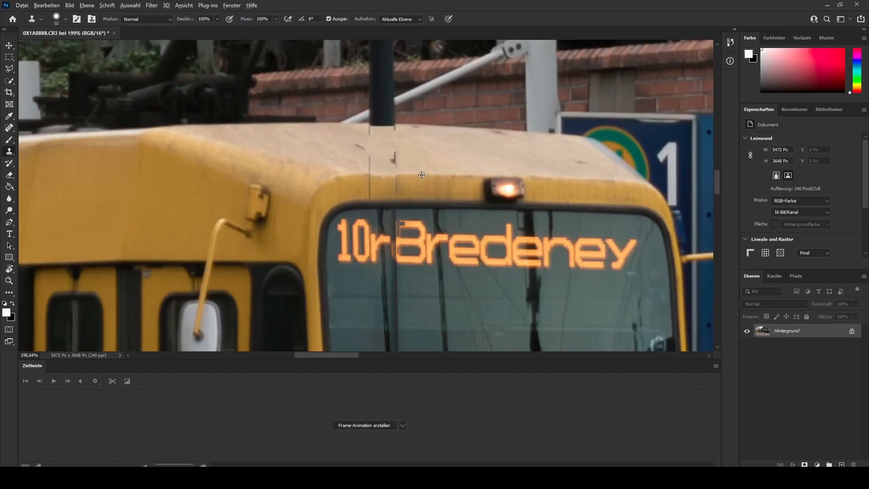
left_click(413, 129, "alt")
left_click(390, 137)
left_click(415, 152, "alt")
mouse_move(372, 143)
left_mouse_down()
mouse_move(432, 132)
mouse_move(403, 123)
mouse_move(392, 150)
mouse_move(406, 157)
mouse_move(387, 157)
left_mouse_up()
- Clone clean glass over the remaining post traces in the tram's windshield below the destination display
scroll(429, 147, "down", 5)
scroll(429, 147, "up", 2)
scroll(429, 147, "down", 1)
left_click(433, 131, "alt")
left_click(428, 157, "alt")
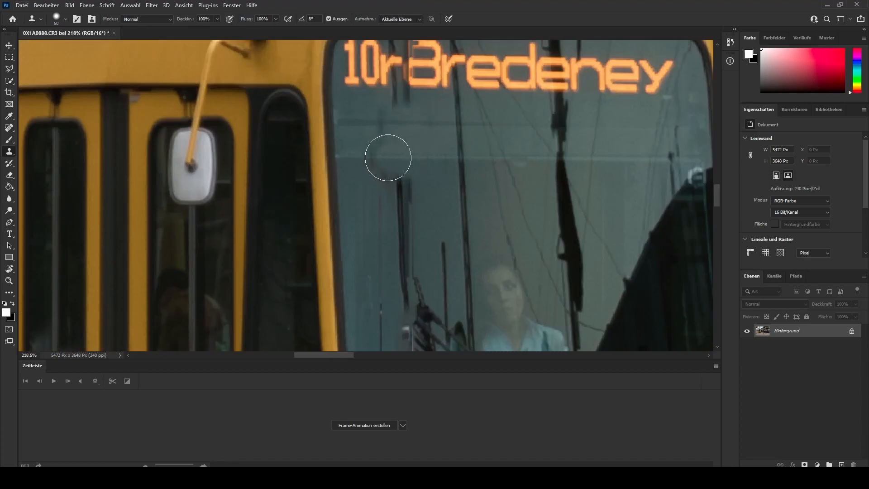
scroll(388, 127, "down", 5)
scroll(407, 165, "up", 4)
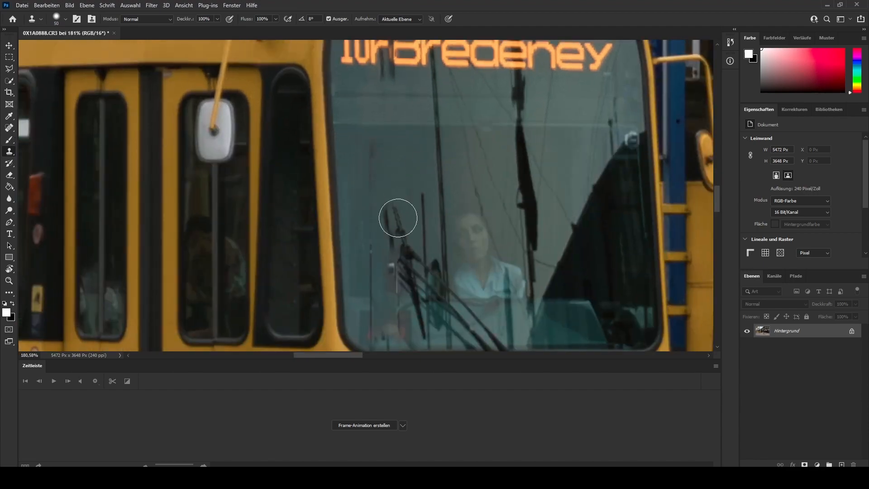
- Undo the smeared cloning on the destination display, shrink the brush and clone lit segments onto the broken character after 10
scroll(561, 248, "up", 4)
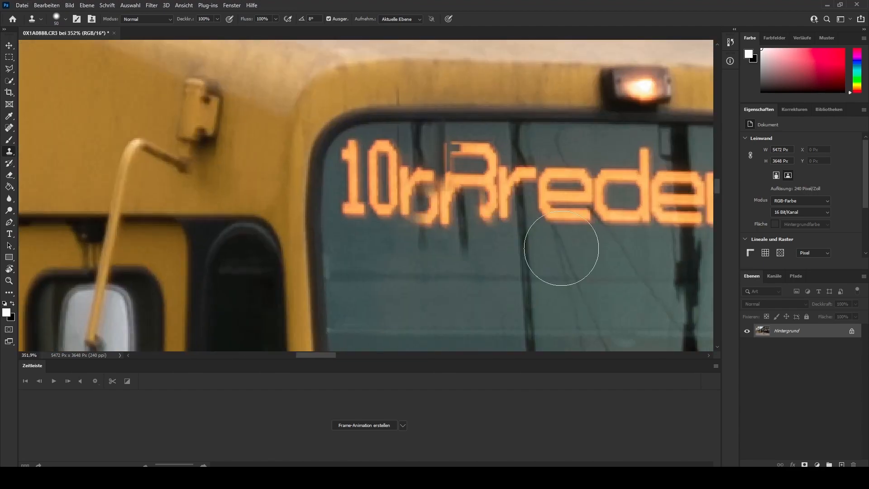
key("ctrl+z")
left_click(65, 19)
left_click_drag(62, 50, 53, 50)
left_click(417, 177, "alt")
left_click(65, 19)
left_click(420, 175, "alt")
left_click(417, 147)
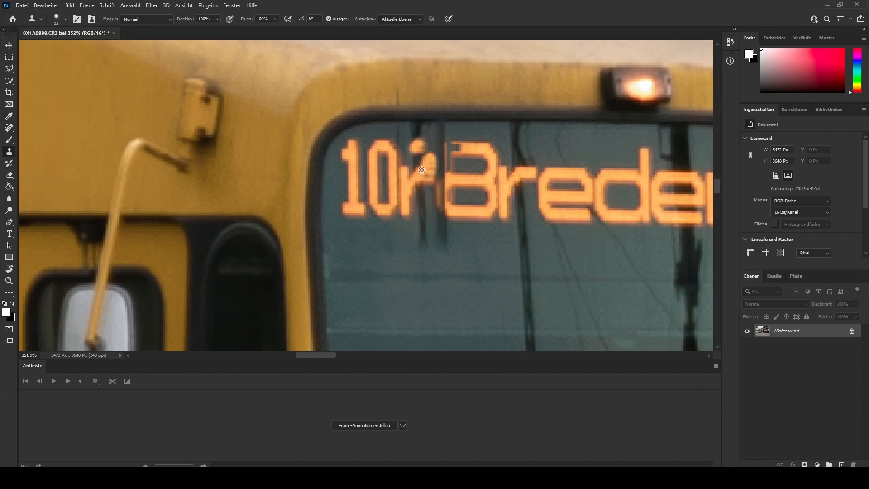
- Fill in the broken upper corner and stem of the B in Bredeney with cloned lit segments
left_click_drag(459, 147, 451, 164)
left_click(451, 180, "alt")
left_click(451, 157)
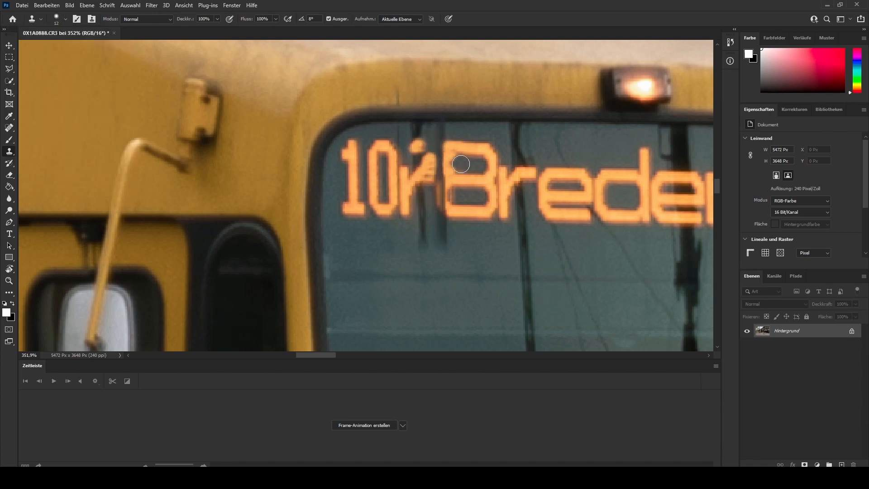
- Clone display segments over the broken third character so that the tram's line number reads 108
scroll(442, 225, "down", 10)
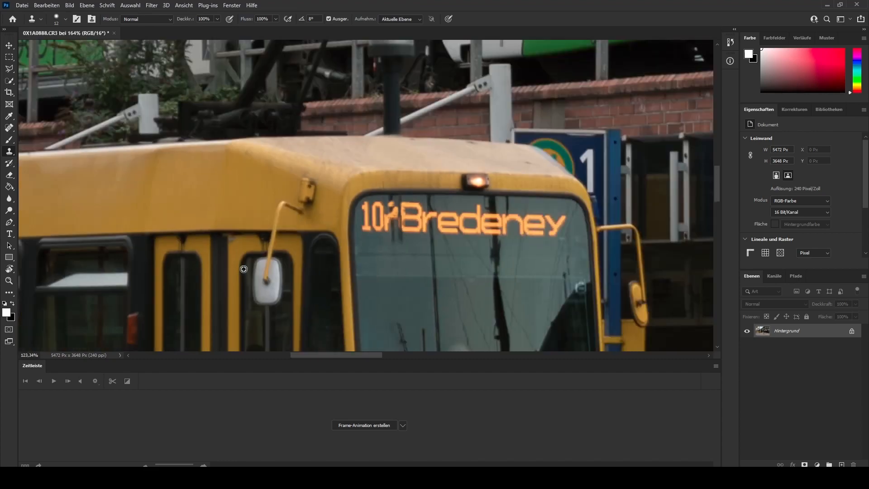
scroll(243, 267, "up", 14)
scroll(490, 273, "down", 2)
left_click(467, 223, "alt")
mouse_move(475, 214)
left_mouse_down()
mouse_move(453, 200)
mouse_move(452, 263)
mouse_move(469, 273)
mouse_move(477, 258)
mouse_move(476, 266)
mouse_move(444, 282)
mouse_move(463, 216)
mouse_move(465, 258)
mouse_move(494, 216)
left_mouse_up()
left_click(406, 252, "alt")
scroll(507, 228, "up", 1)
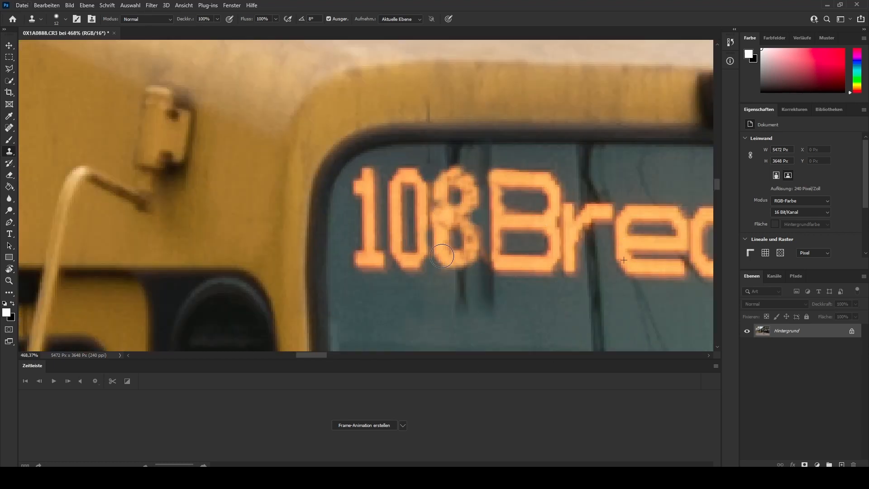
- Clean up the vertical stem of the B in Bredeney by cloning the straight stroke of the 0
scroll(605, 290, "right", 2)
scroll(605, 290, "right", 10)
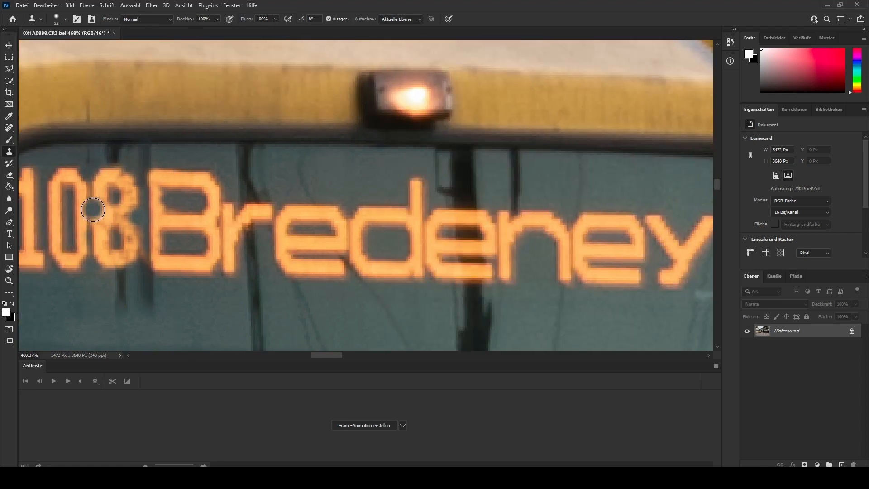
scroll(86, 209, "right", 2)
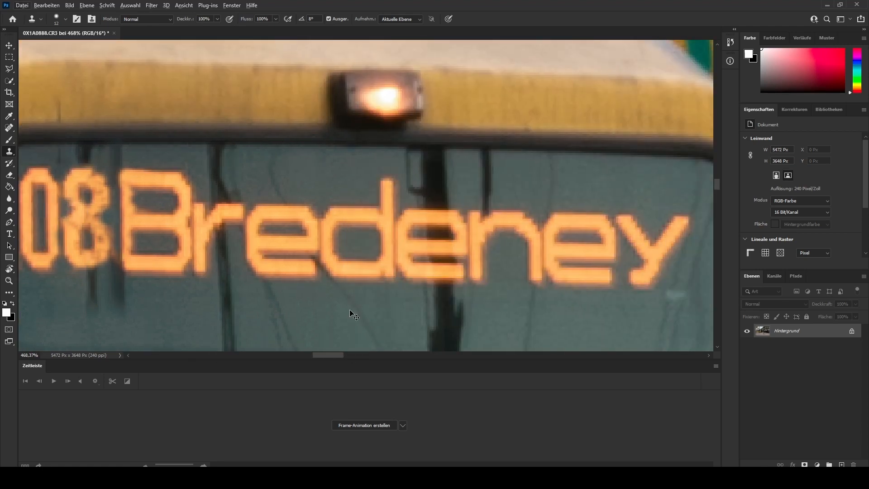
scroll(151, 177, "left", 2)
left_click(54, 220, "alt")
left_click(156, 241)
left_click(54, 197, "alt")
left_click(156, 194)
scroll(203, 320, "down", 15)
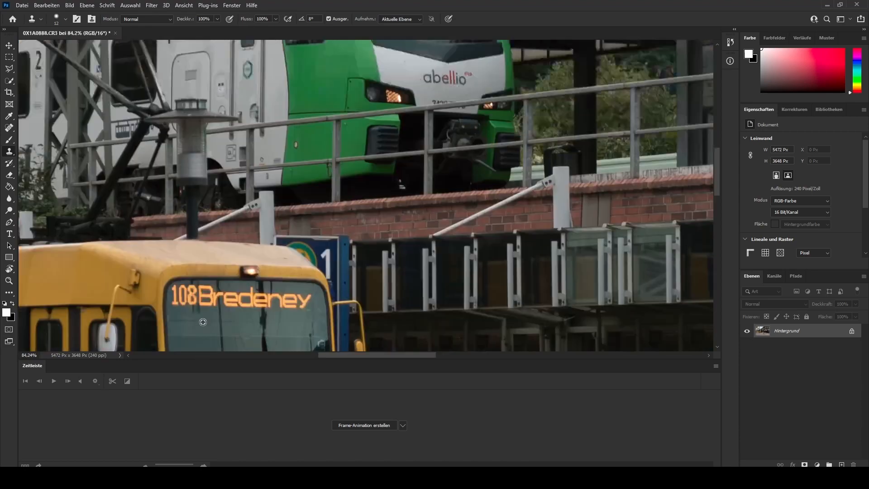
- Switch to the Spot Healing Brush for the area in front of the tram, and return to Lightroom with the edited photo
scroll(272, 280, "up", 5)
left_click(12, 129)
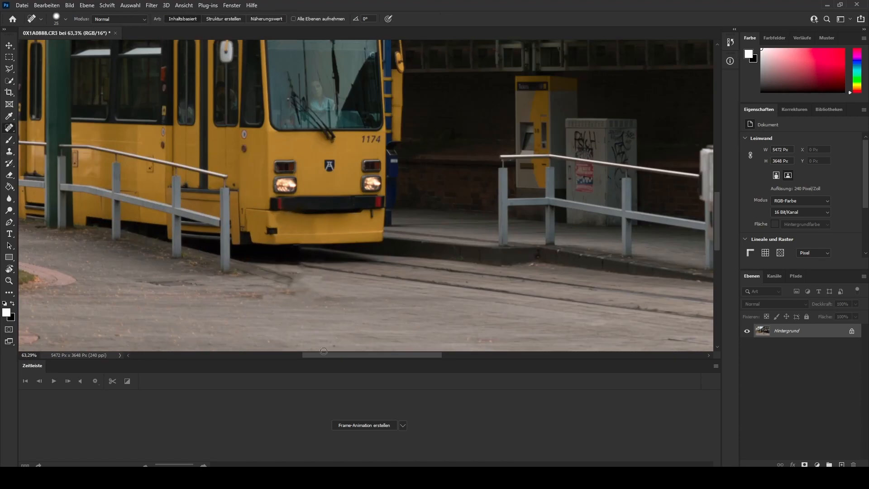
key("ctrl+0")
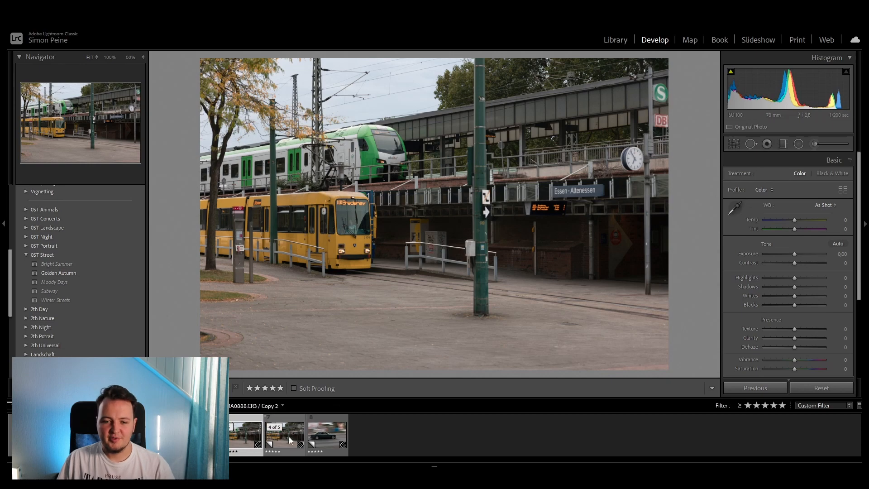
- Compare the retouched tram photo with the unedited copy, both fitted and zoomed in on the yellow tram
left_click(349, 312)
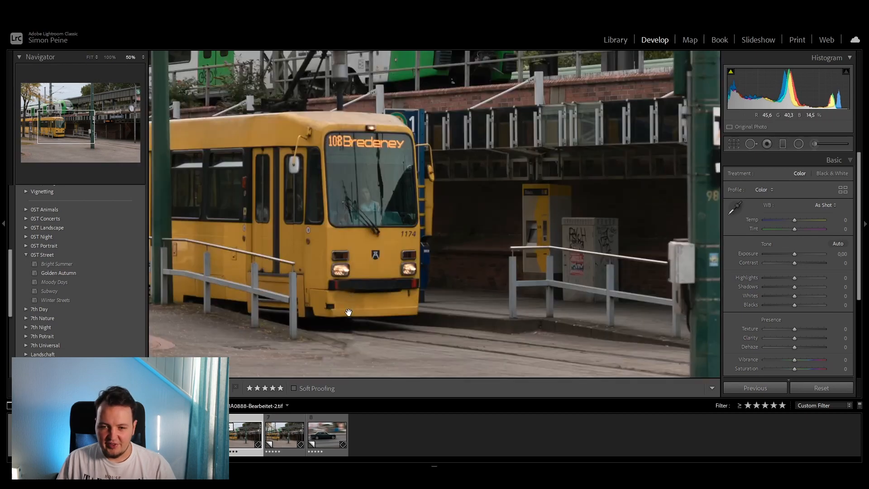
left_click(348, 288)
left_click(279, 437)
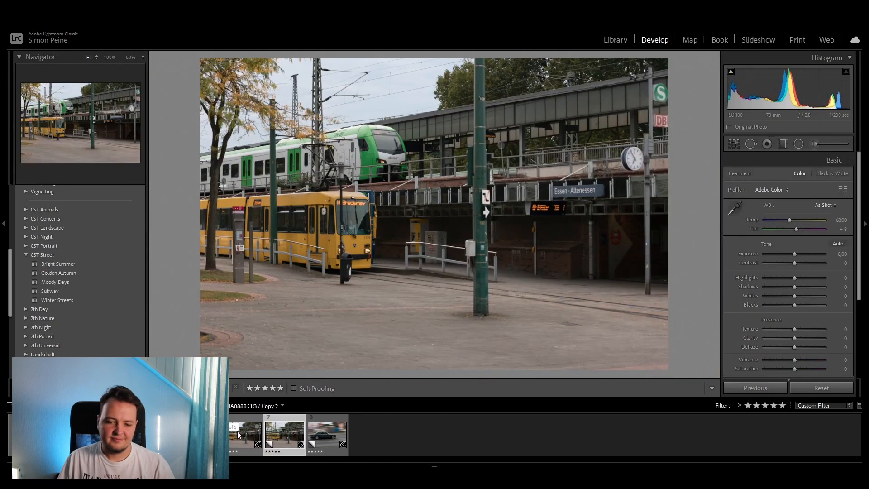
left_click(240, 443)
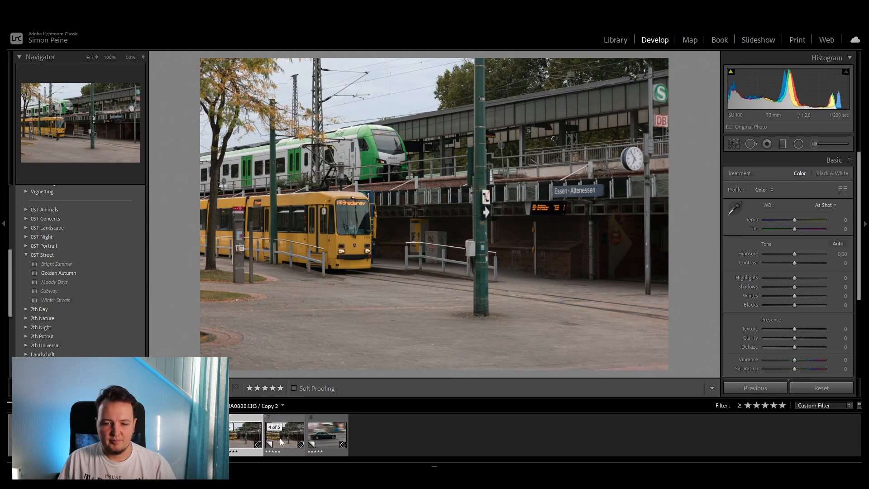
left_click(376, 135)
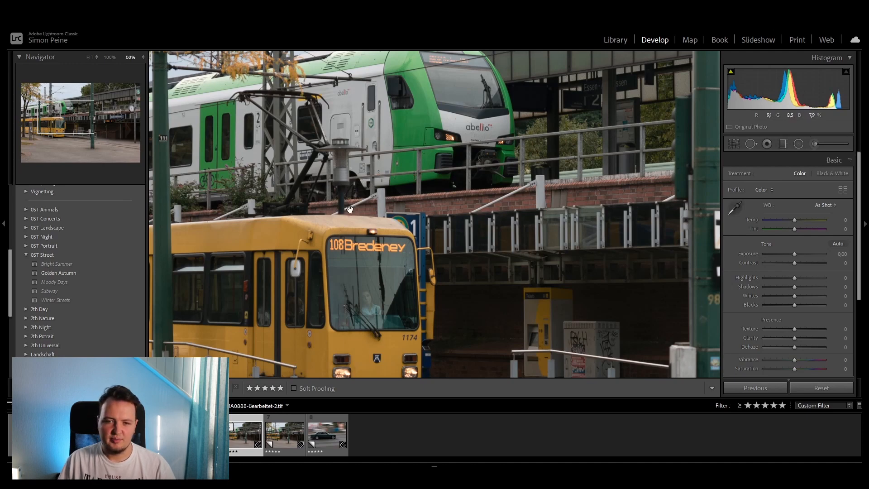
- Straighten the tram photo by 0.55 degrees and crop it tightly around the yellow tram and the green train, including the adjacent green pole
left_click(347, 228)
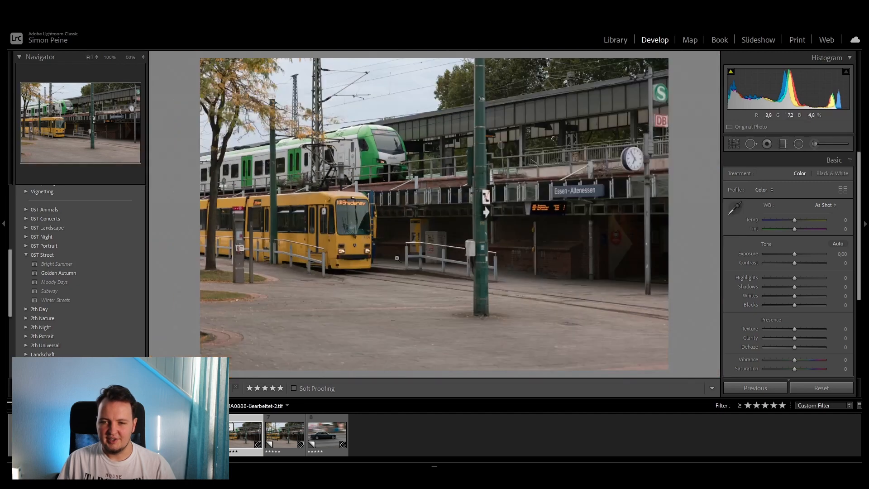
key("r")
left_click_drag(679, 199, 686, 188)
left_click_drag(663, 367, 560, 327)
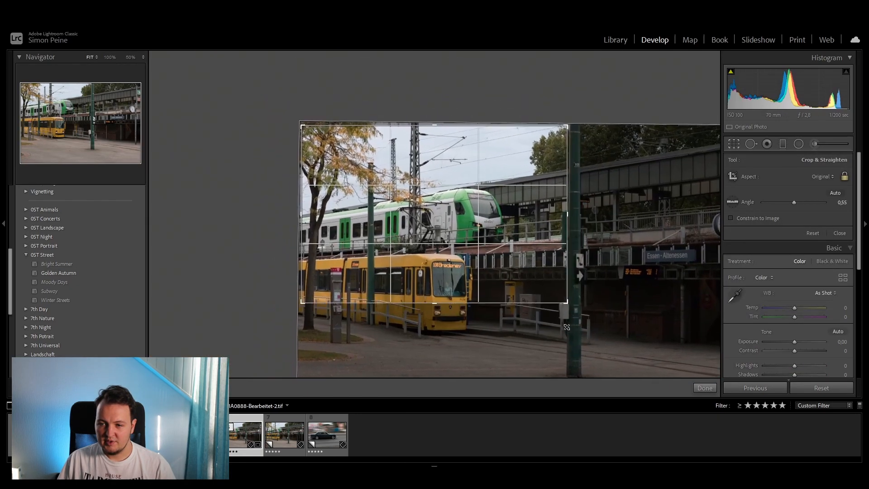
left_click_drag(534, 259, 530, 208)
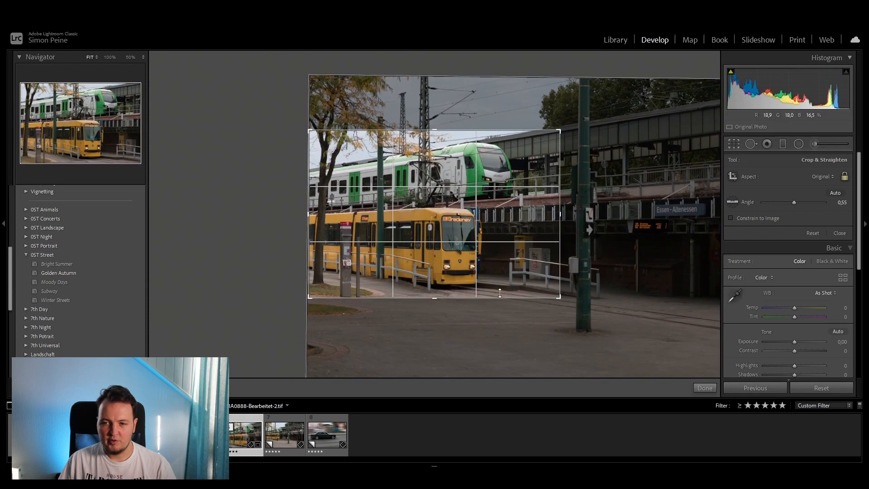
left_click_drag(561, 297, 564, 301)
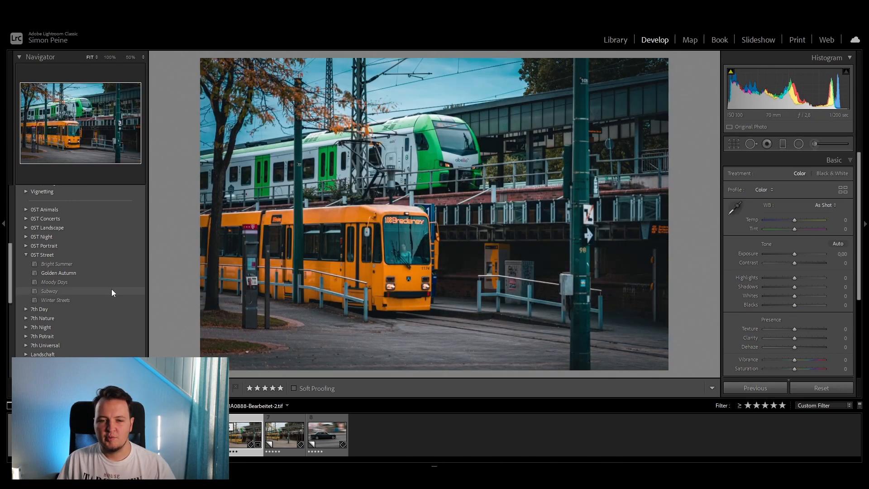
- Apply the Subway preset to the cropped tram photo and set Highlights to -30
left_click(99, 287)
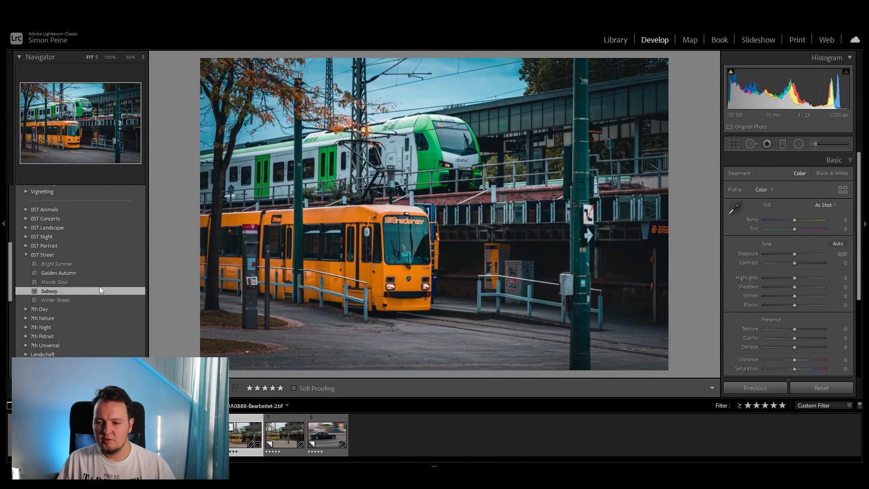
scroll(810, 236, "down", 2)
scroll(809, 234, "down", 1)
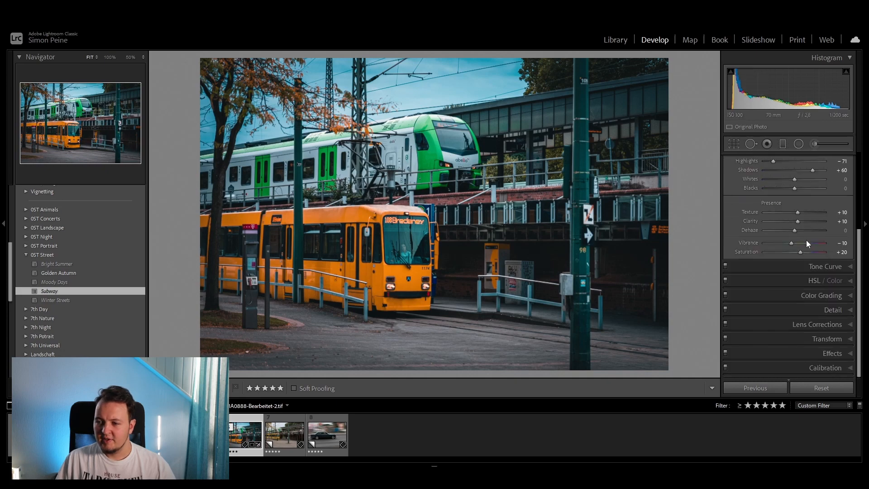
scroll(823, 261, "up", 1)
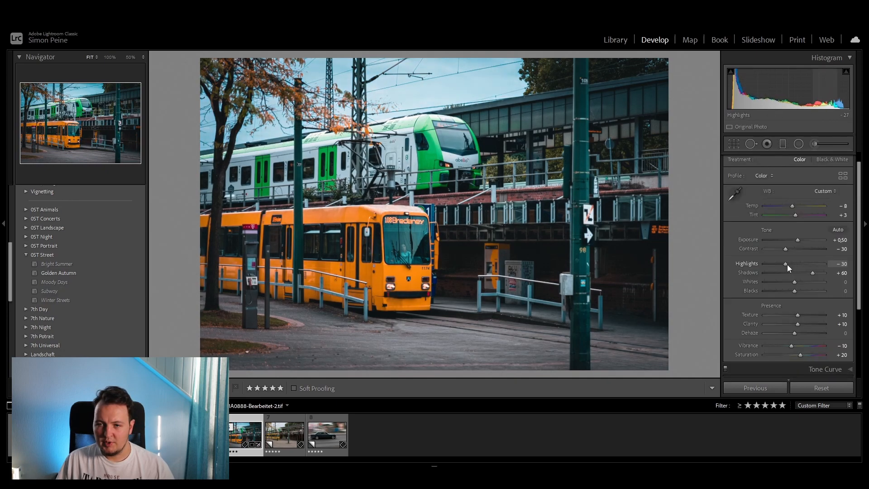
- Set the HSL luminance of yellow to +67 and green to +35, and the saturation of green to +52
scroll(837, 271, "down", 2)
scroll(838, 270, "down", 2)
scroll(835, 278, "up", 1)
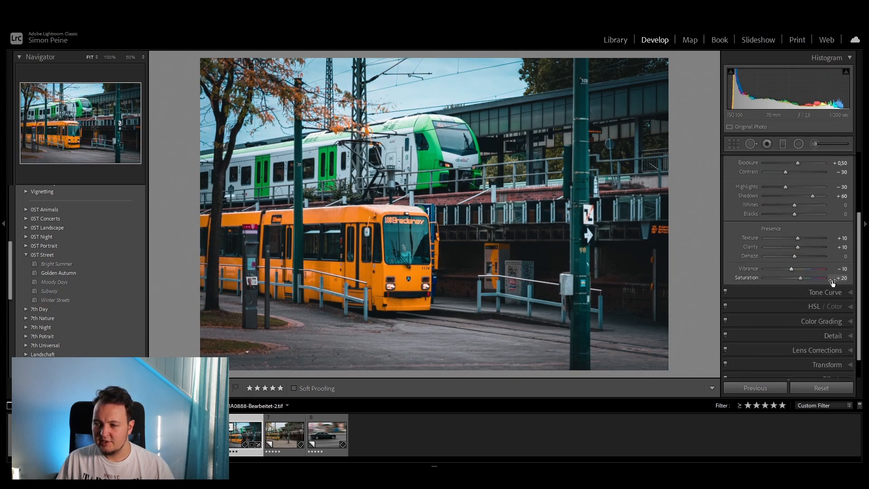
left_click(814, 306)
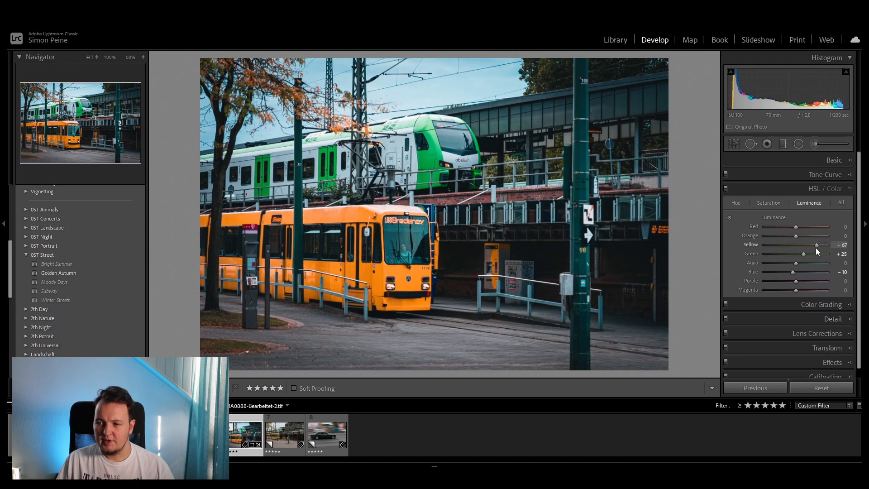
mouse_move(803, 254)
left_mouse_down()
mouse_move(817, 253)
mouse_move(807, 253)
left_mouse_up()
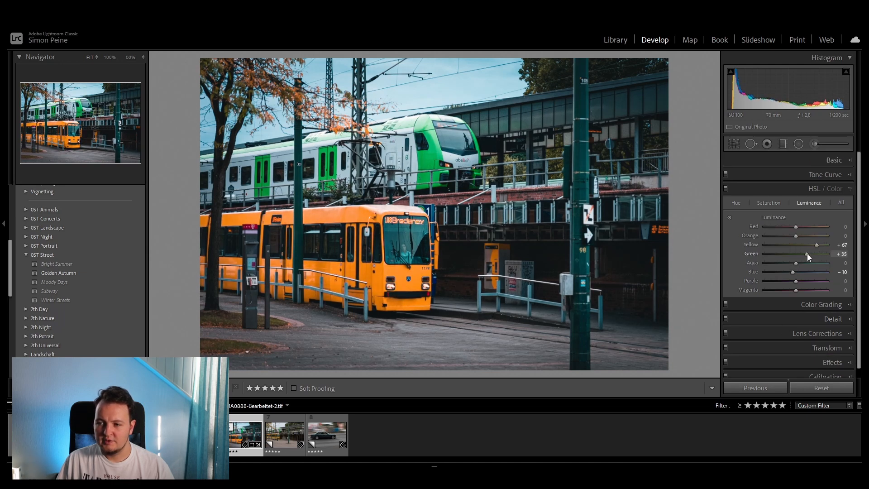
left_click(769, 203)
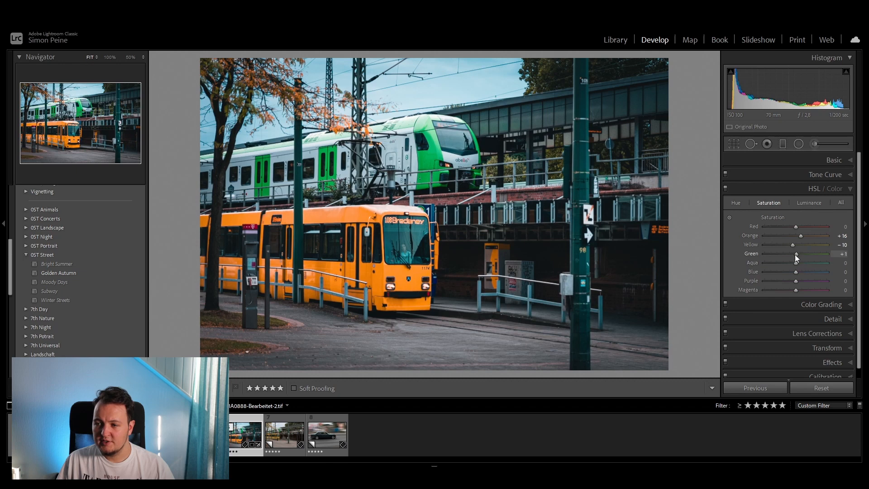
left_click_drag(795, 254, 812, 253)
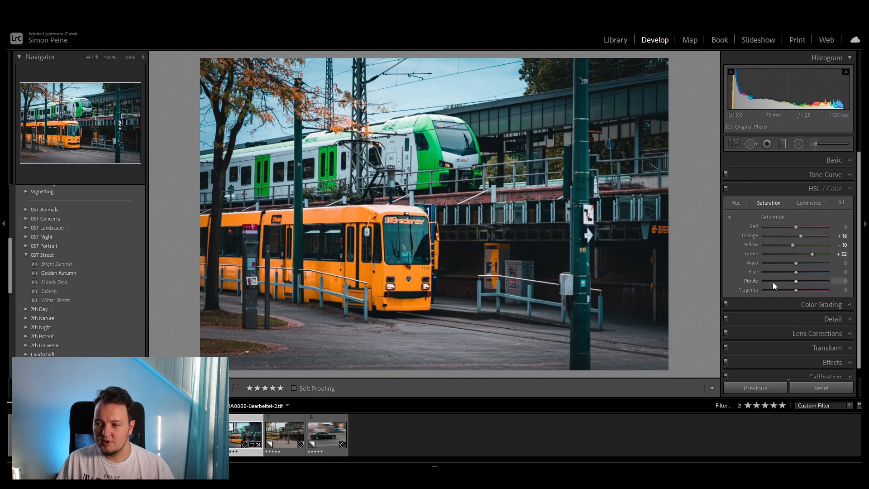
- Set the green hue to -38, and the luminance of orange to +71 and green to +59
left_click(739, 204)
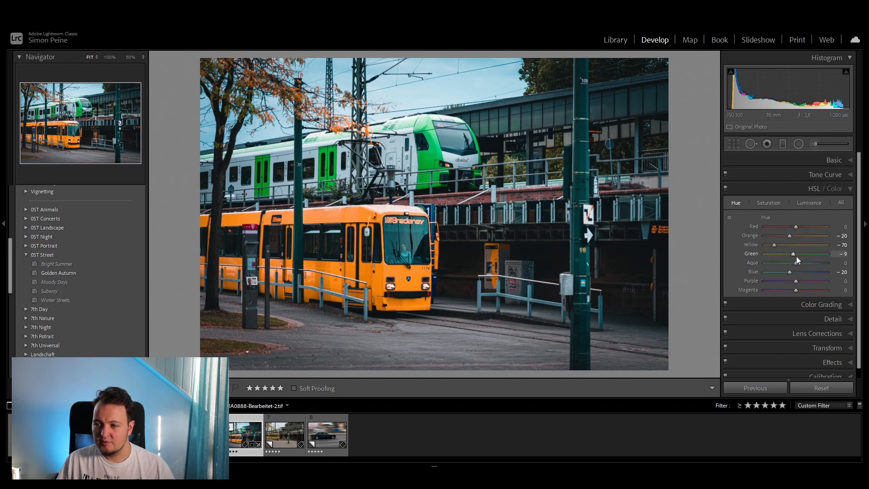
left_click_drag(794, 254, 783, 255)
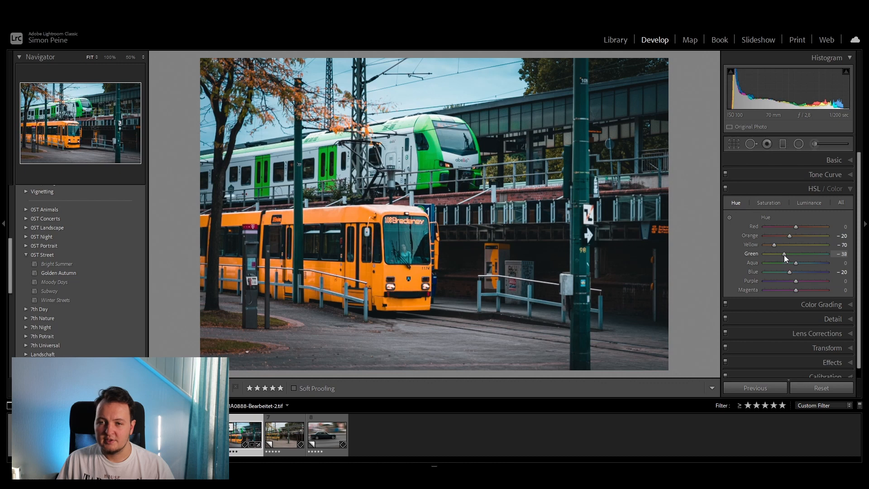
left_click(769, 204)
left_click(809, 202)
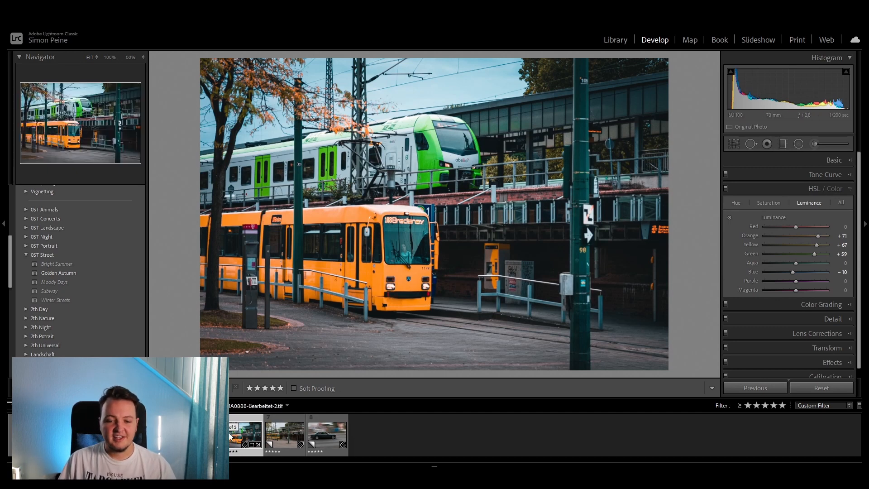
- Apply the Golden Autumn preset to the moving car photo and set the temperature to 5850, exposure to +0.69 and shadows to +40
left_click(327, 443)
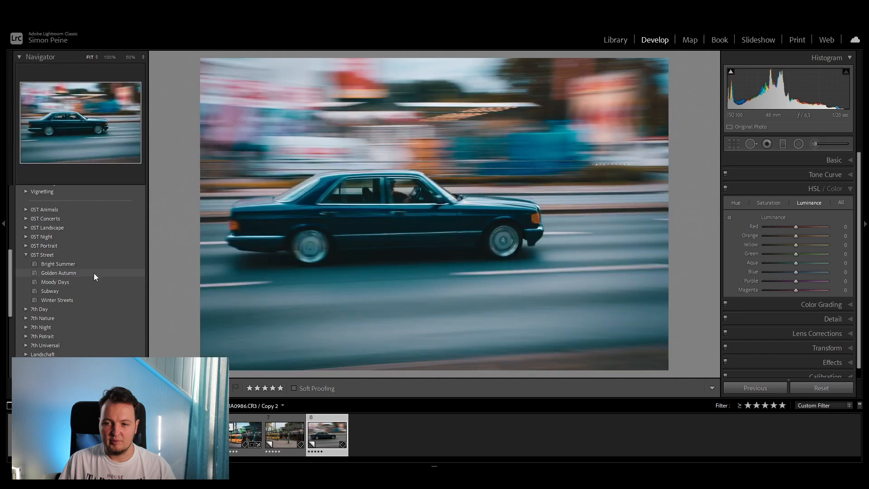
left_click(94, 273)
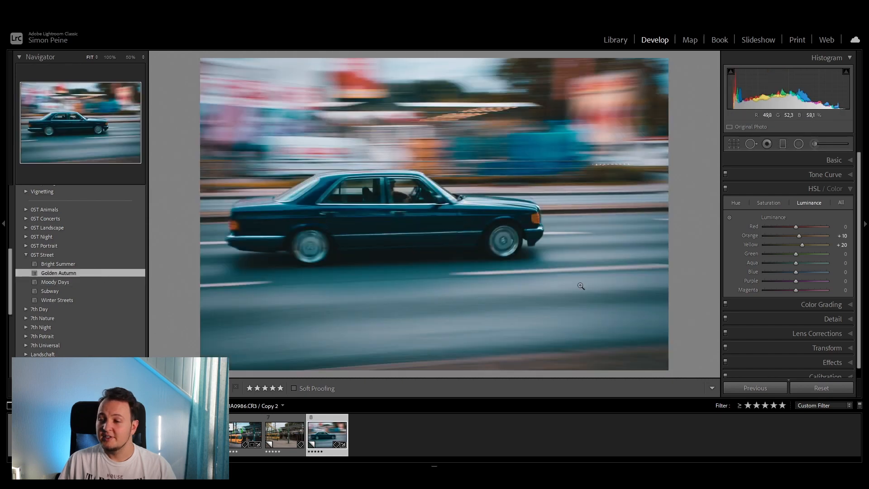
left_click(808, 162)
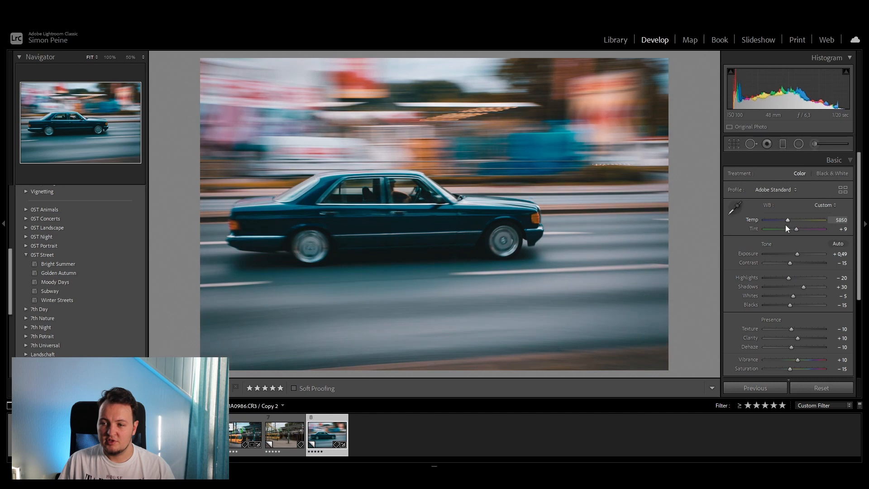
left_click_drag(798, 255, 799, 254)
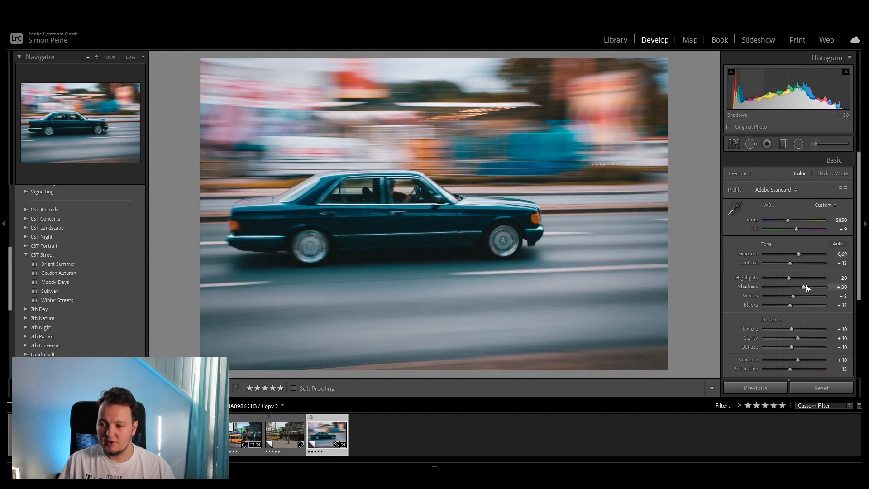
key("Up")
key("Up")
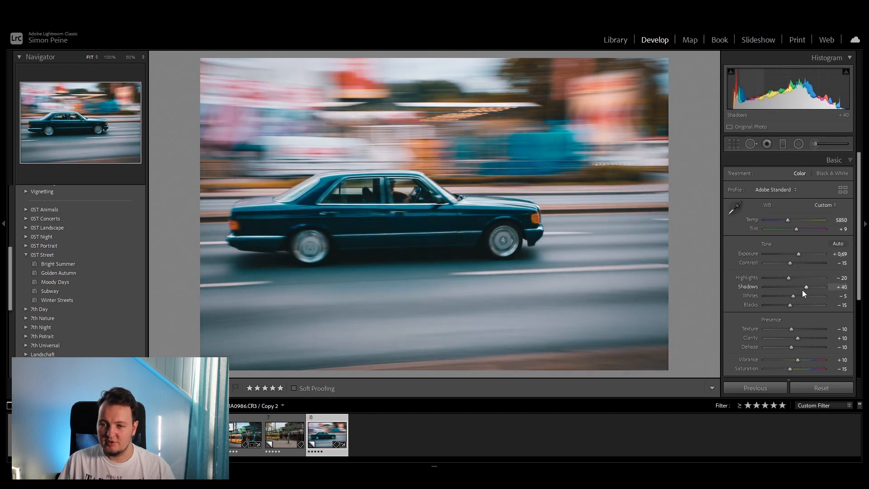
- Place a radial filter around the whole car with exposure 0.20, and set the photo's overall exposure to +0.49
left_click(800, 145)
mouse_move(338, 209)
left_mouse_down()
mouse_move(508, 275)
mouse_move(375, 219)
left_mouse_up()
left_click_drag(542, 220, 560, 221)
left_click_drag(384, 225, 391, 226)
left_click(795, 210)
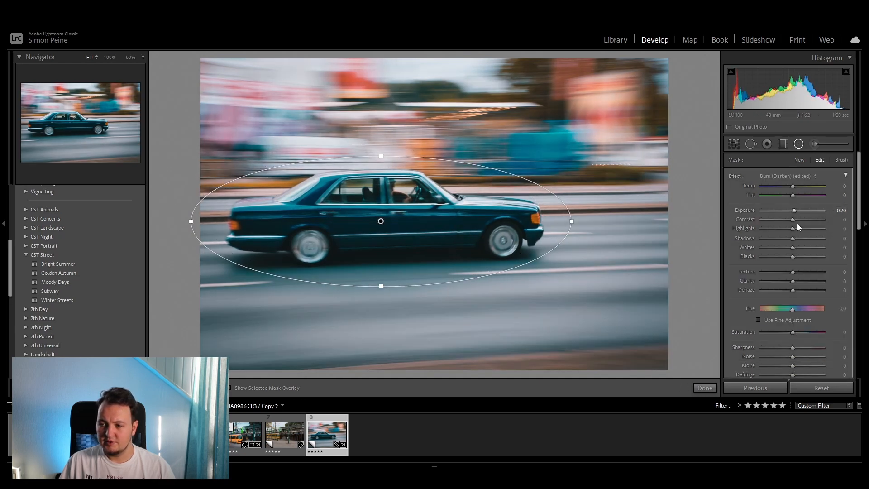
left_click(798, 144)
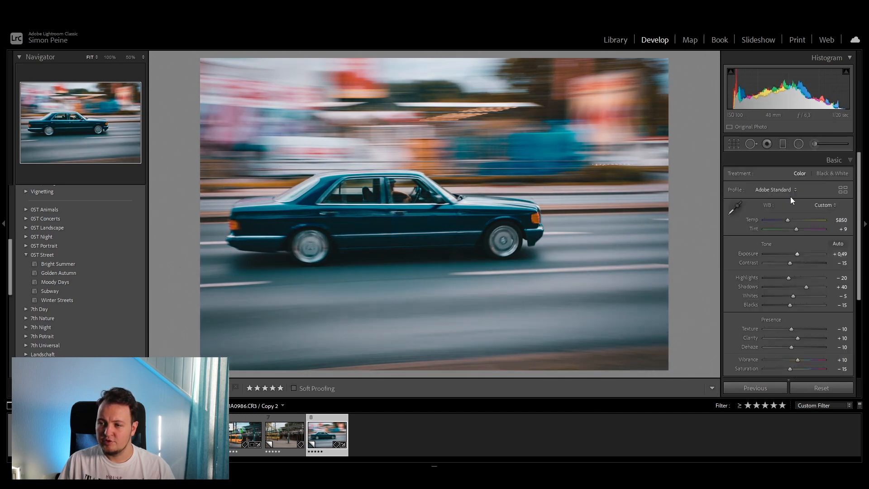
- Add a graduated filter rising over the road in the foreground, tilted along the lane marking, with exposure -0.40
left_click(782, 144)
mouse_move(516, 330)
left_mouse_down()
mouse_move(501, 289)
mouse_move(505, 218)
left_mouse_up()
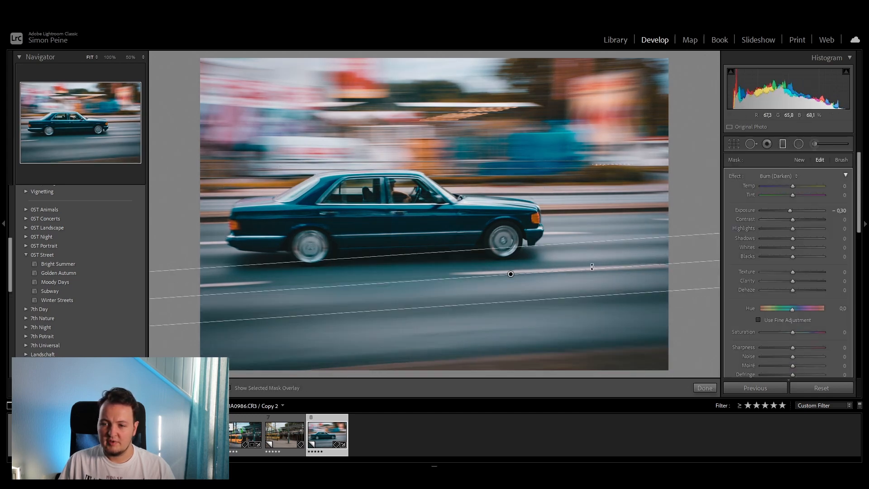
left_click_drag(604, 266, 604, 267)
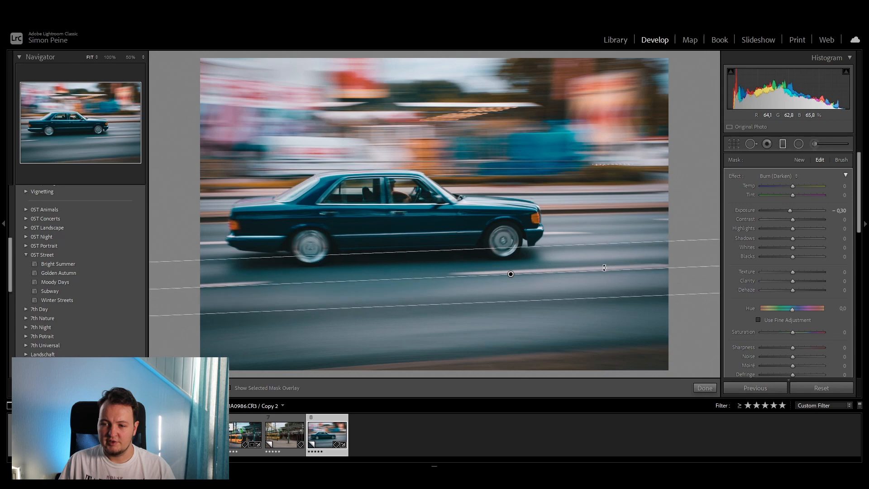
left_click_drag(792, 216, 790, 217)
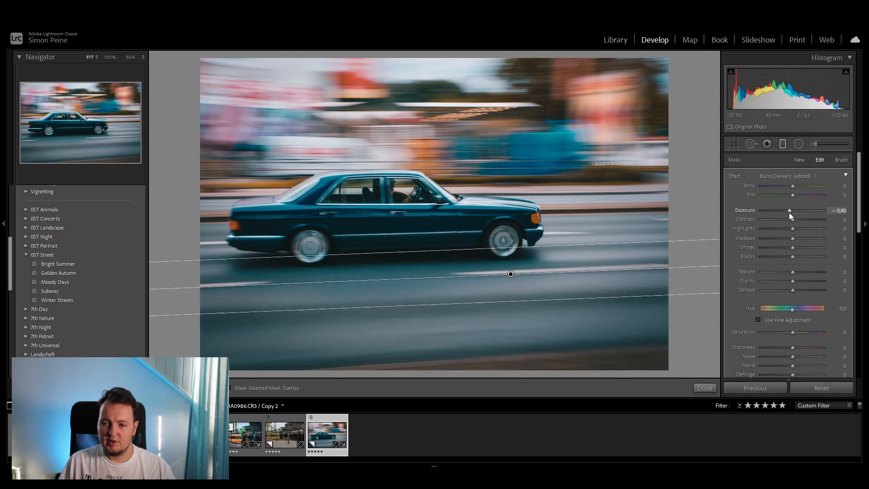
left_click(782, 144)
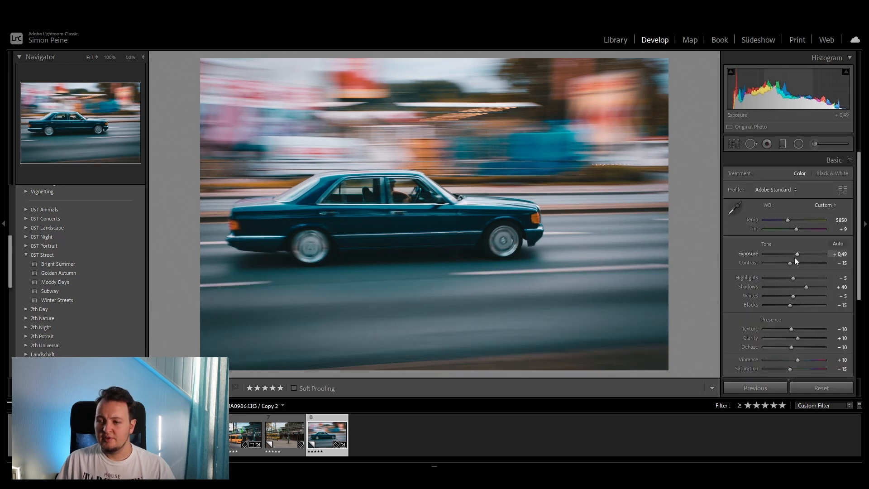
- Set the car photo's Highlights to -5 and exposure to +0.59, and compare it side by side with the unedited version
left_click_drag(798, 259, 800, 259)
key("y")
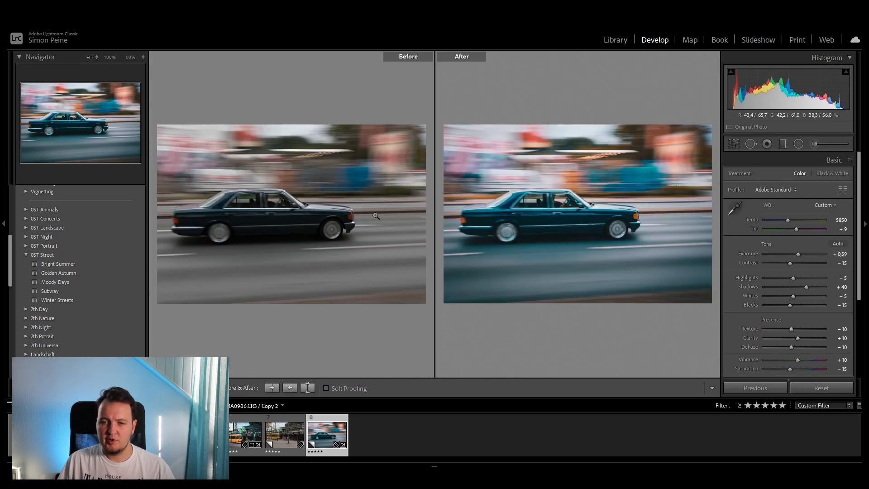